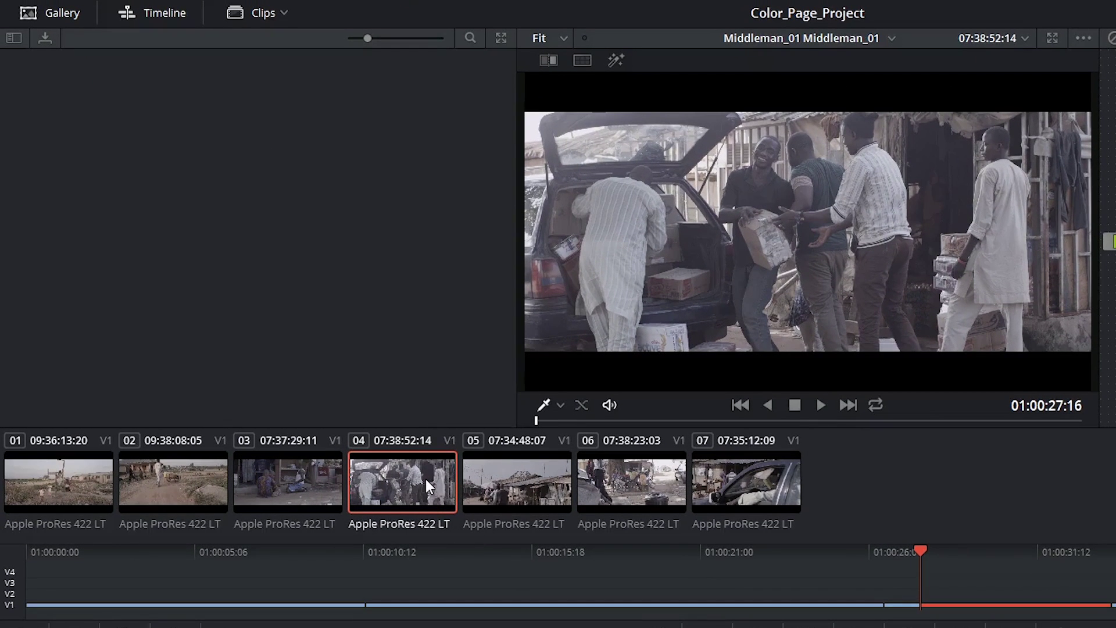
Grab a gallery still of clip 06's frame, then return clip 04 to the viewer.
left_click(599, 495)
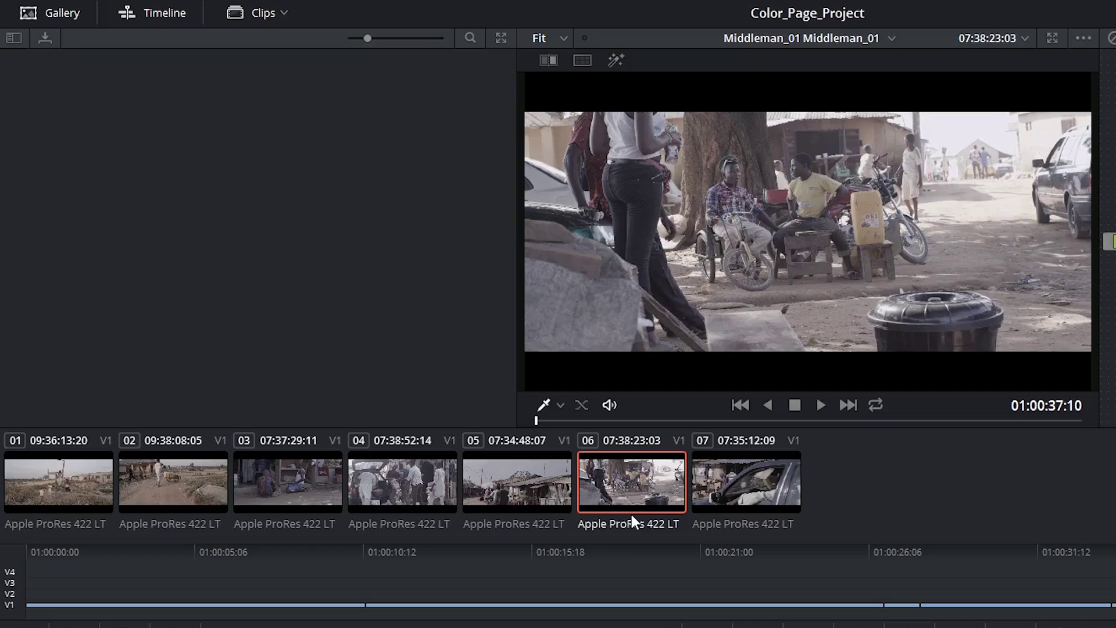
right_click(739, 269)
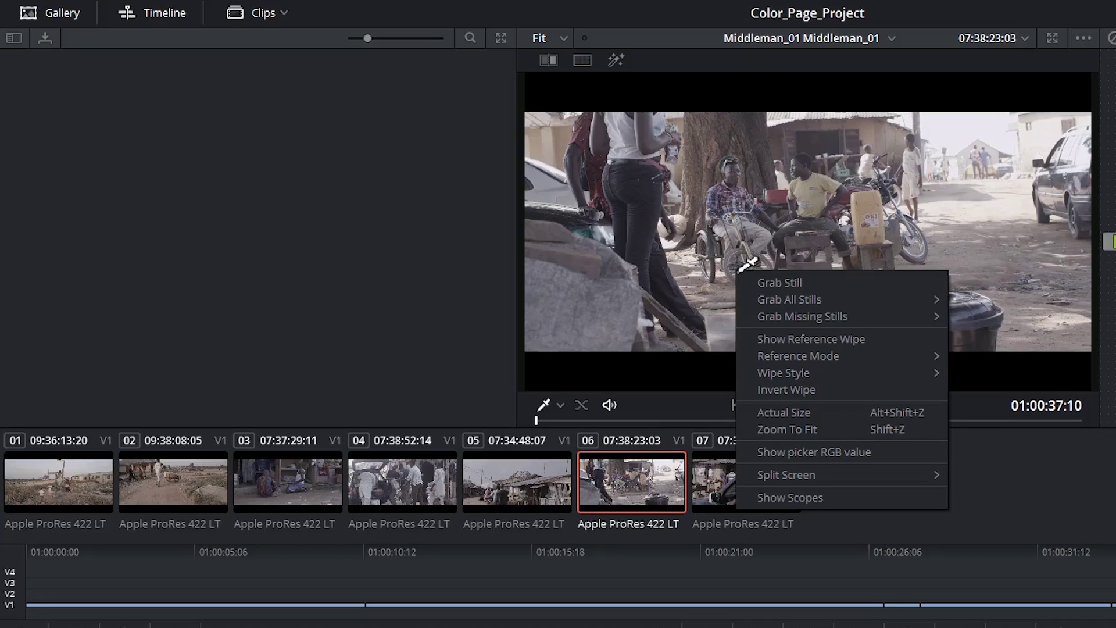
left_click(790, 283)
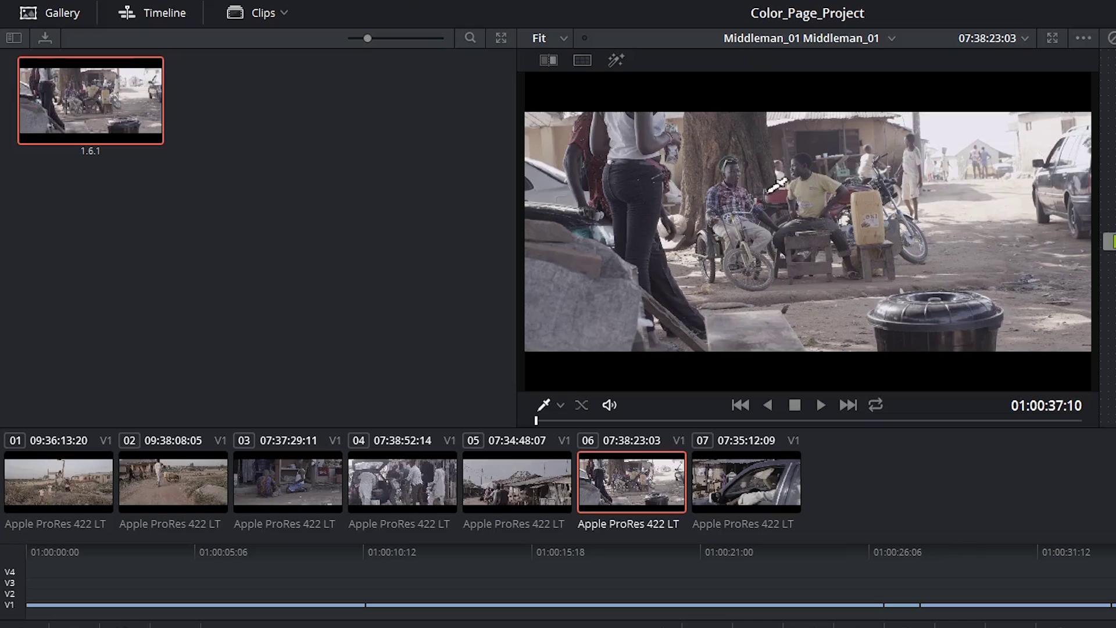
left_click(417, 476)
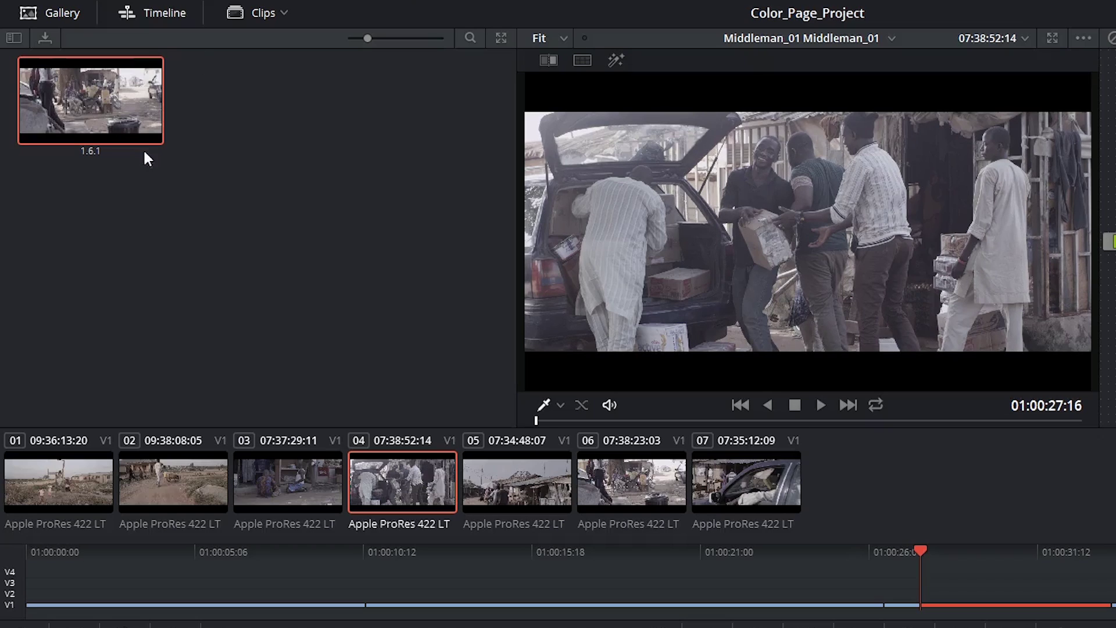
Wipe clip 04 against still 1.6.1 and slide the vertical split across the frame.
double_click(82, 101)
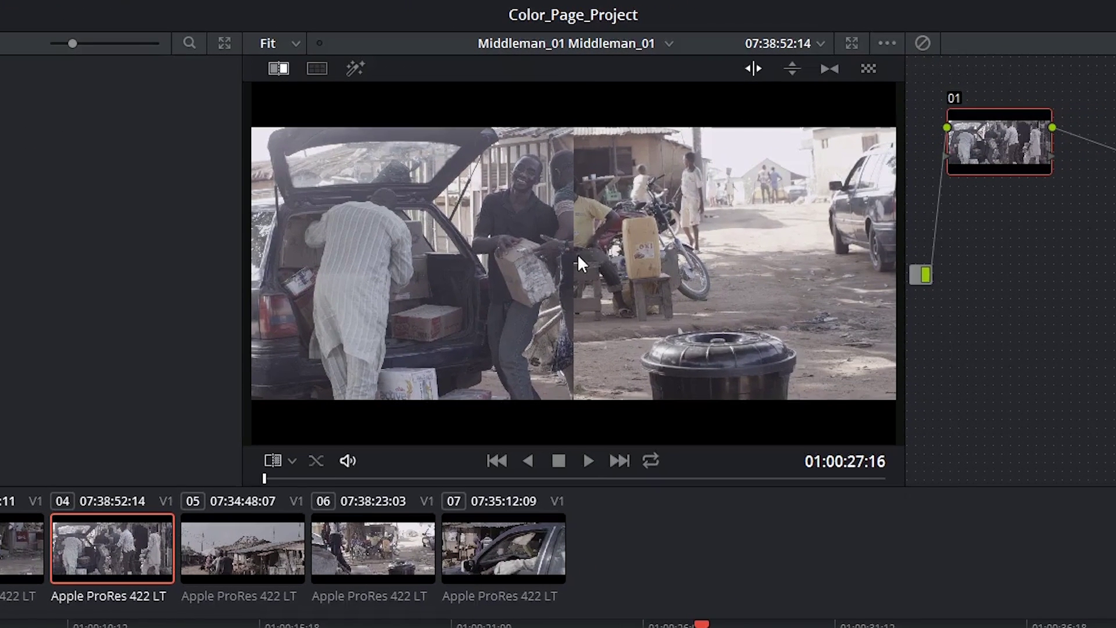
left_click_drag(621, 248, 912, 257)
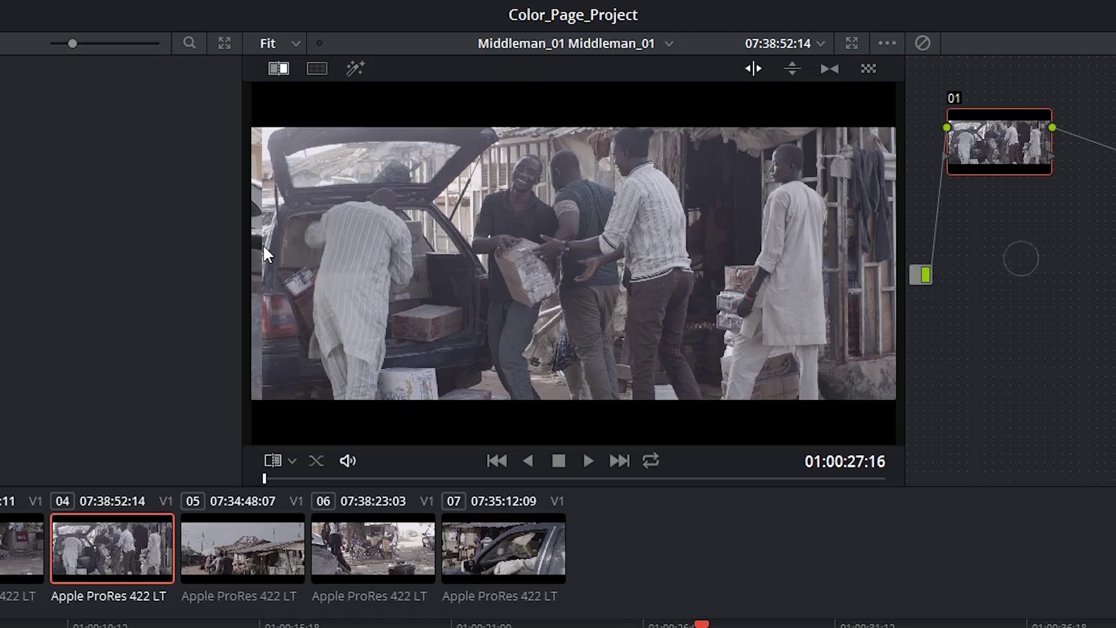
left_click_drag(267, 244, 190, 212)
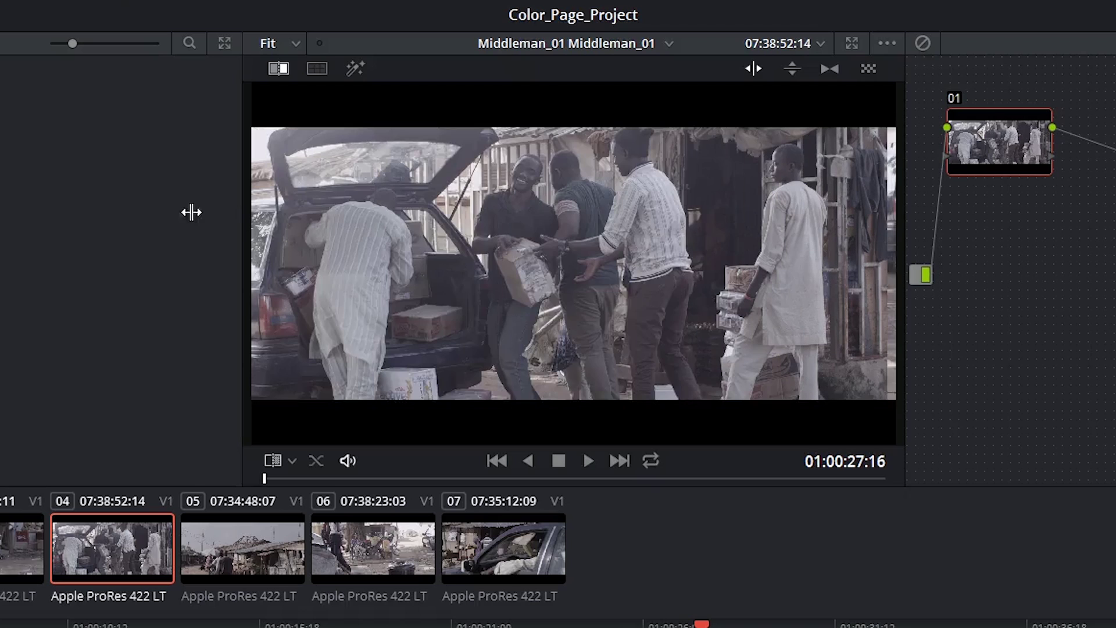
left_click_drag(888, 267, 582, 247)
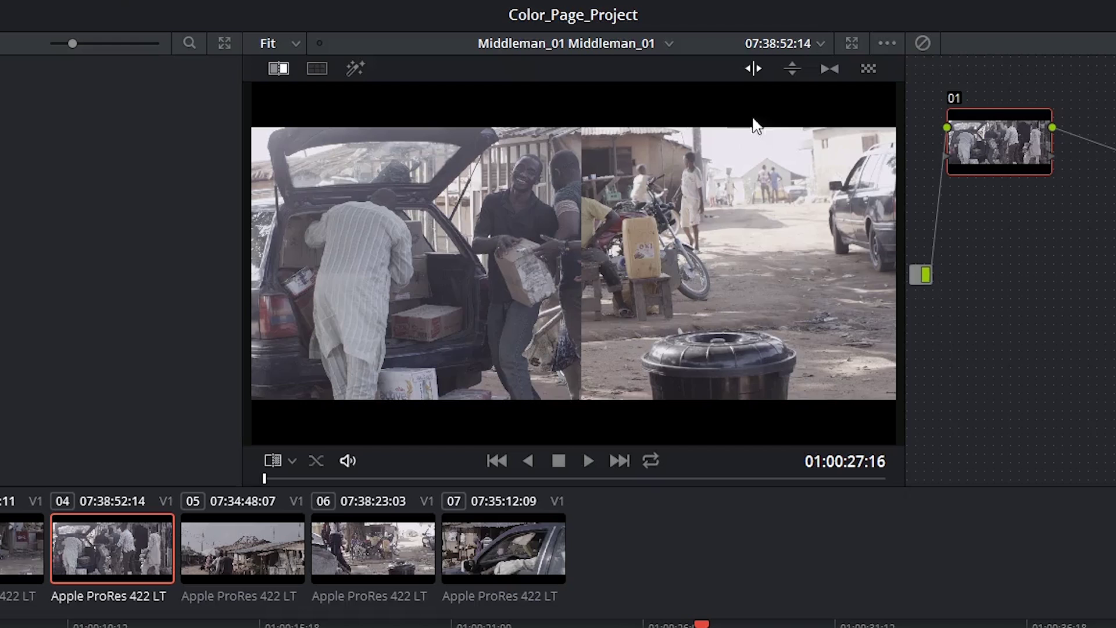
Try the horizontal and mix wipe styles, return to vertical, and invert the wipe.
left_click(791, 70)
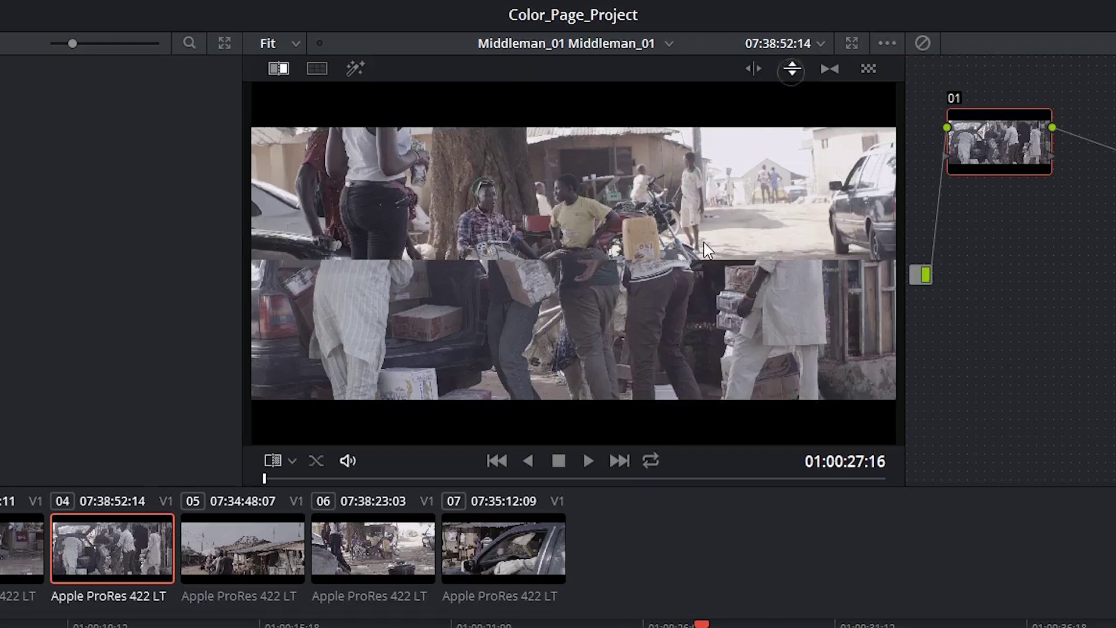
left_click_drag(700, 256, 659, 264)
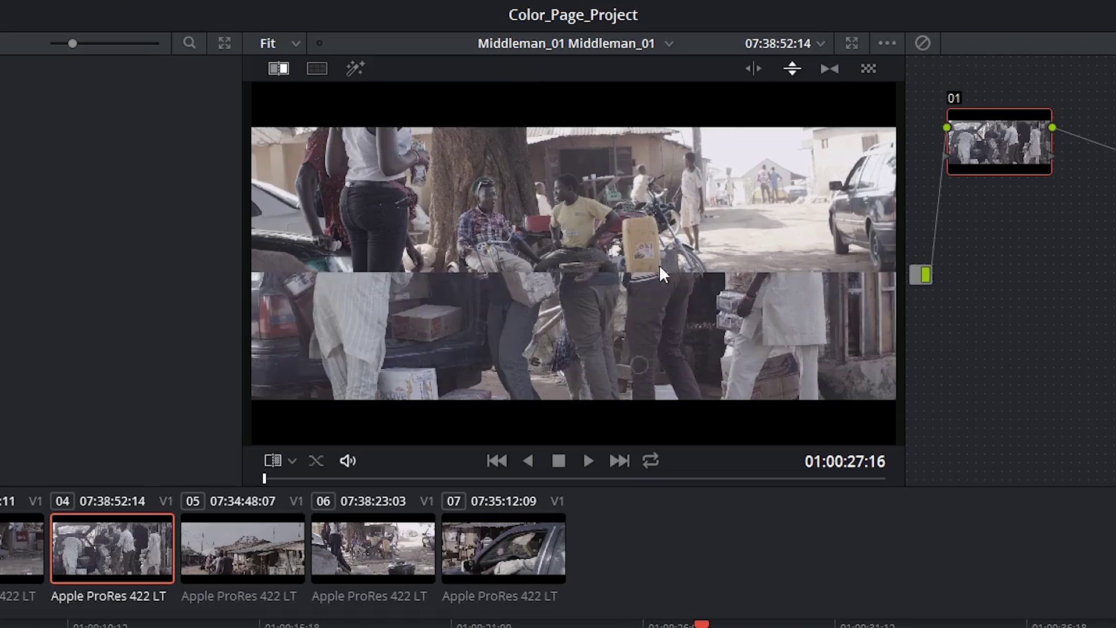
left_click(829, 68)
left_click(831, 73)
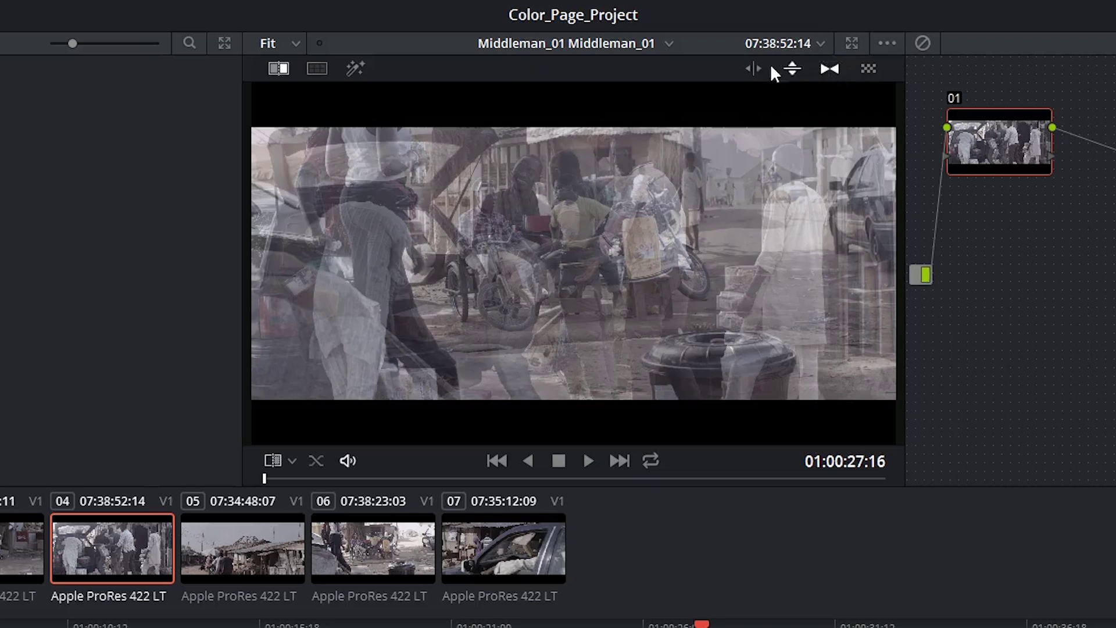
left_click(754, 69)
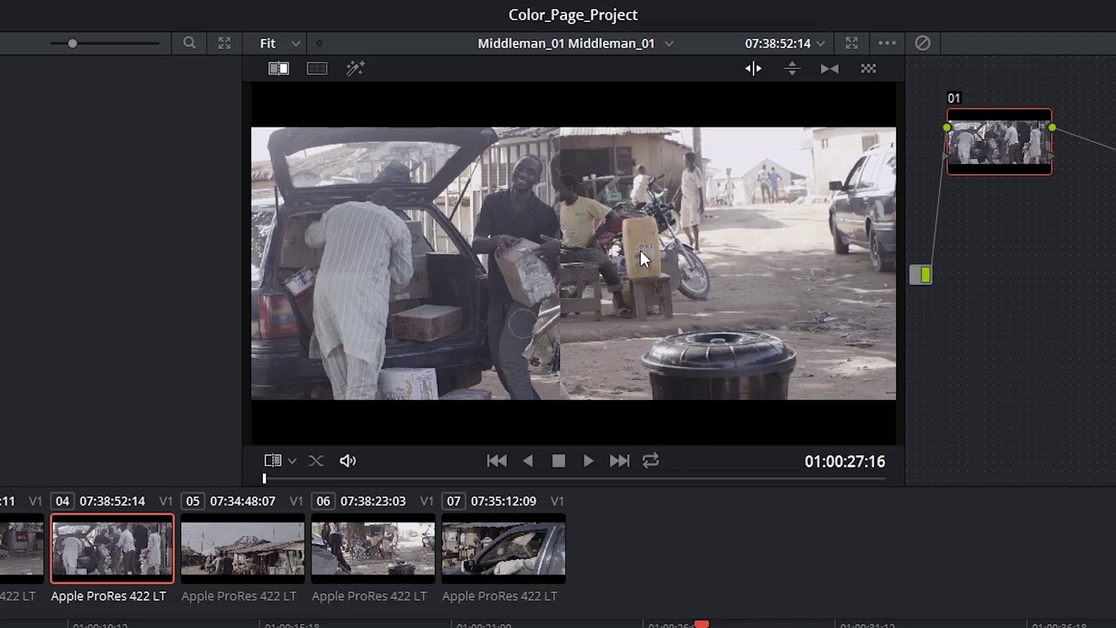
right_click(633, 222)
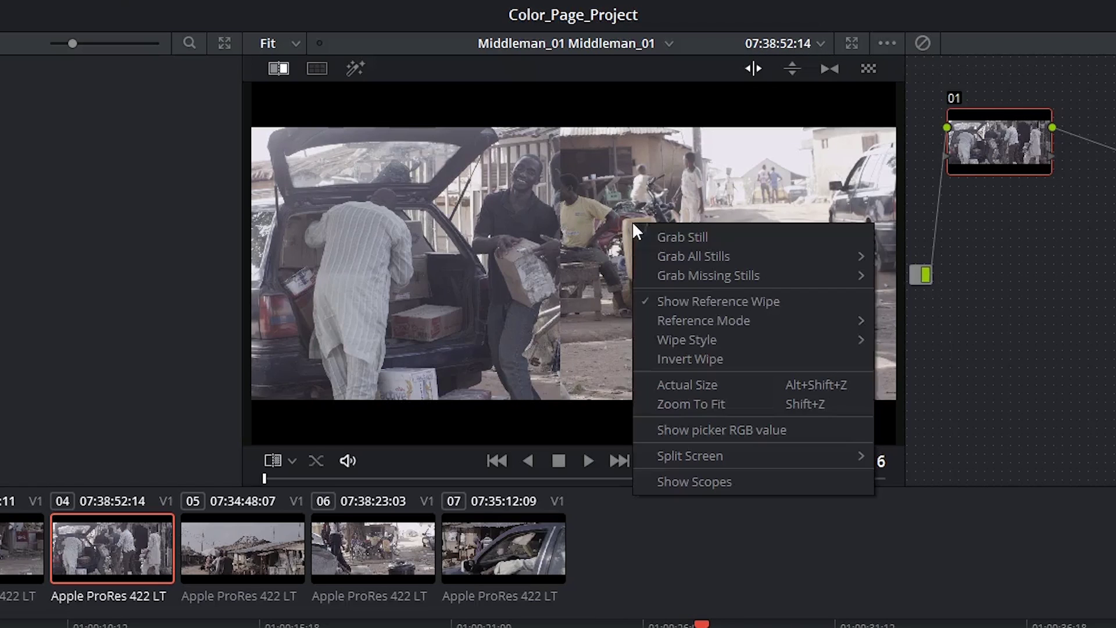
left_click(706, 360)
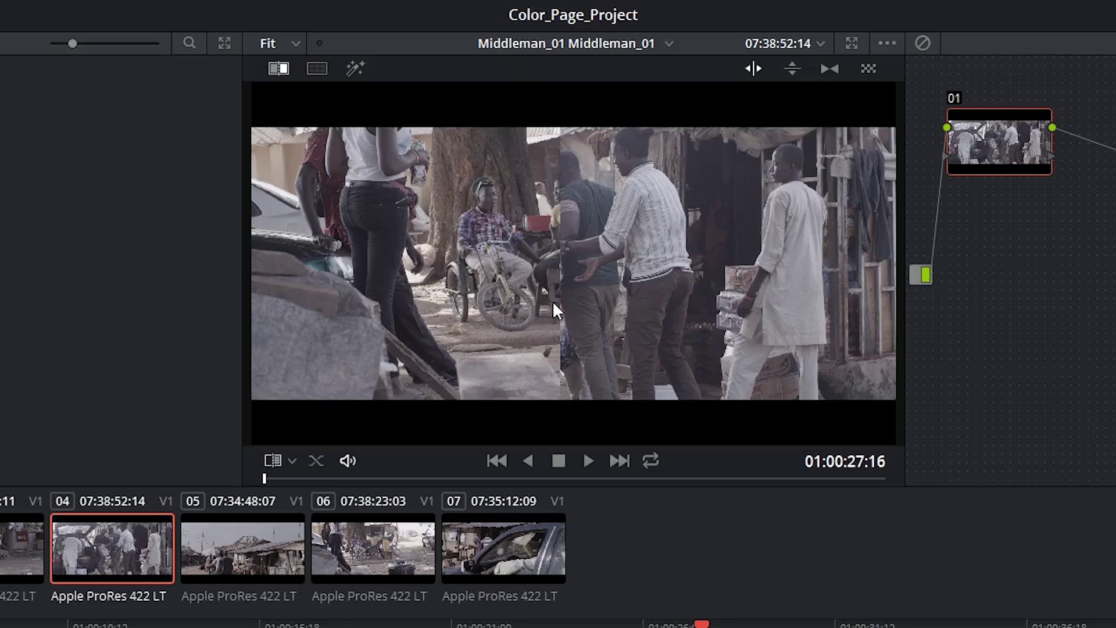
left_click_drag(552, 301, 18, 274)
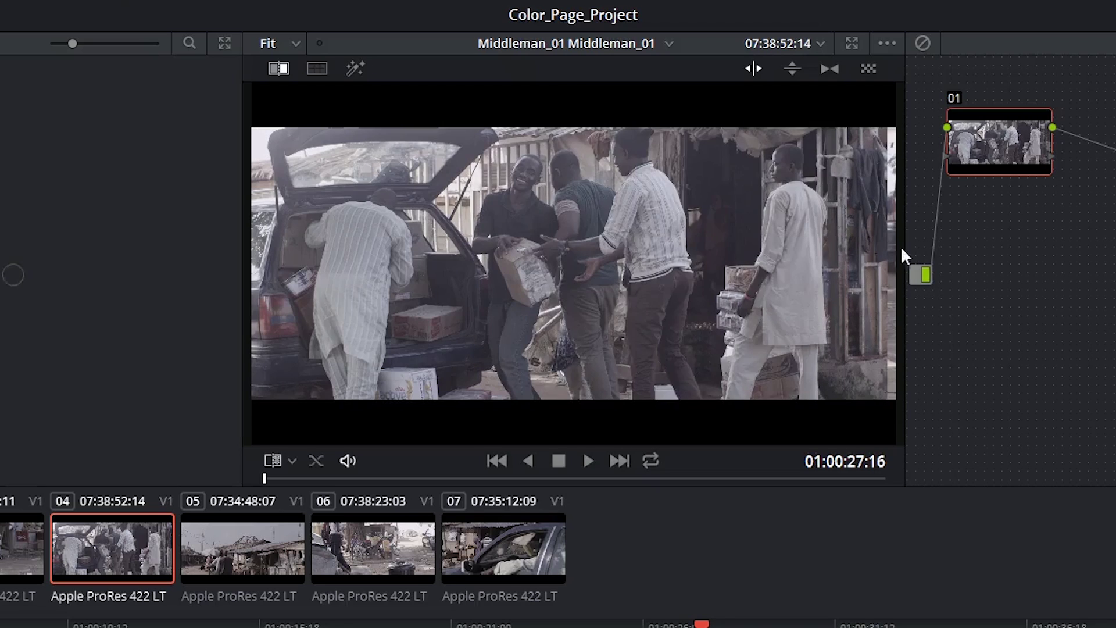
Show Primaries Wheels and nudge clip 04's Lift balance and Offset slightly.
left_click_drag(902, 249, 536, 219)
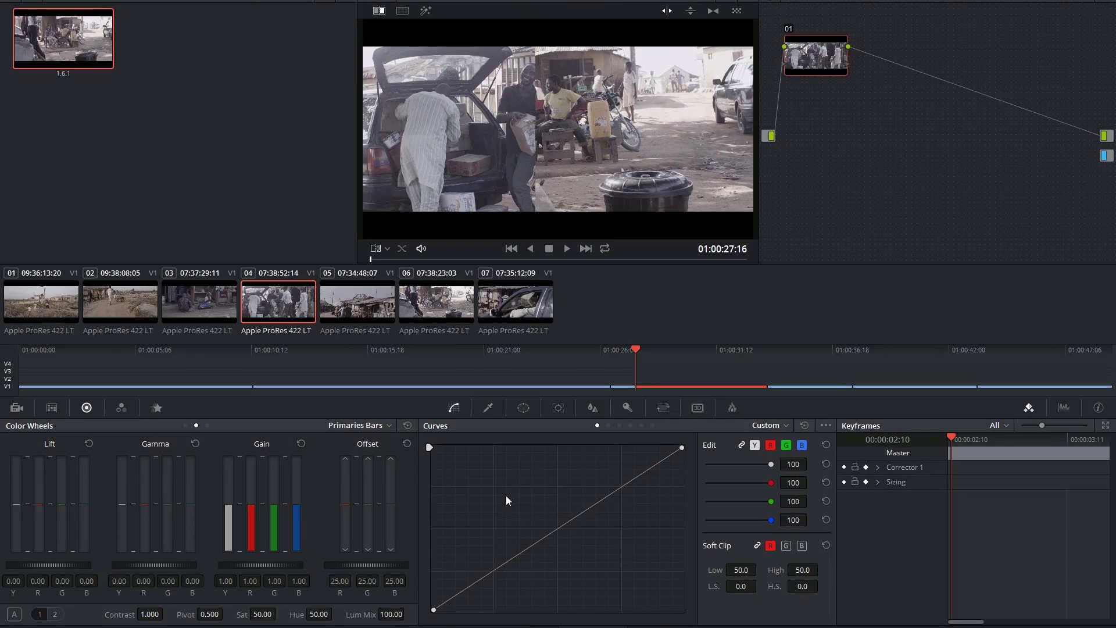
left_click(185, 425)
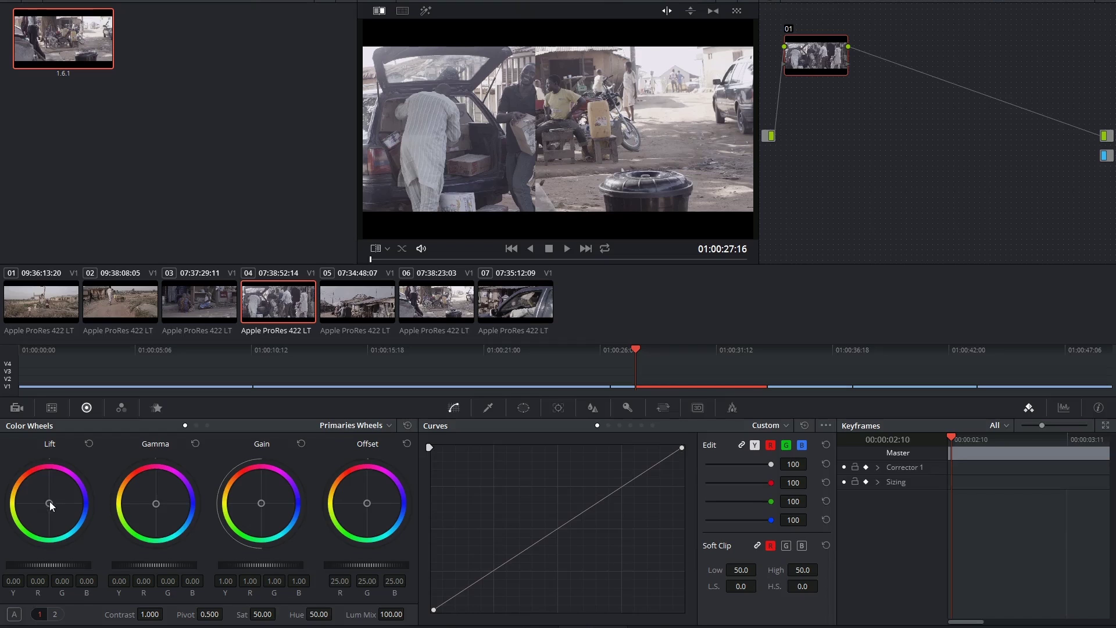
left_click_drag(50, 502, 49, 502)
left_click_drag(359, 563, 355, 564)
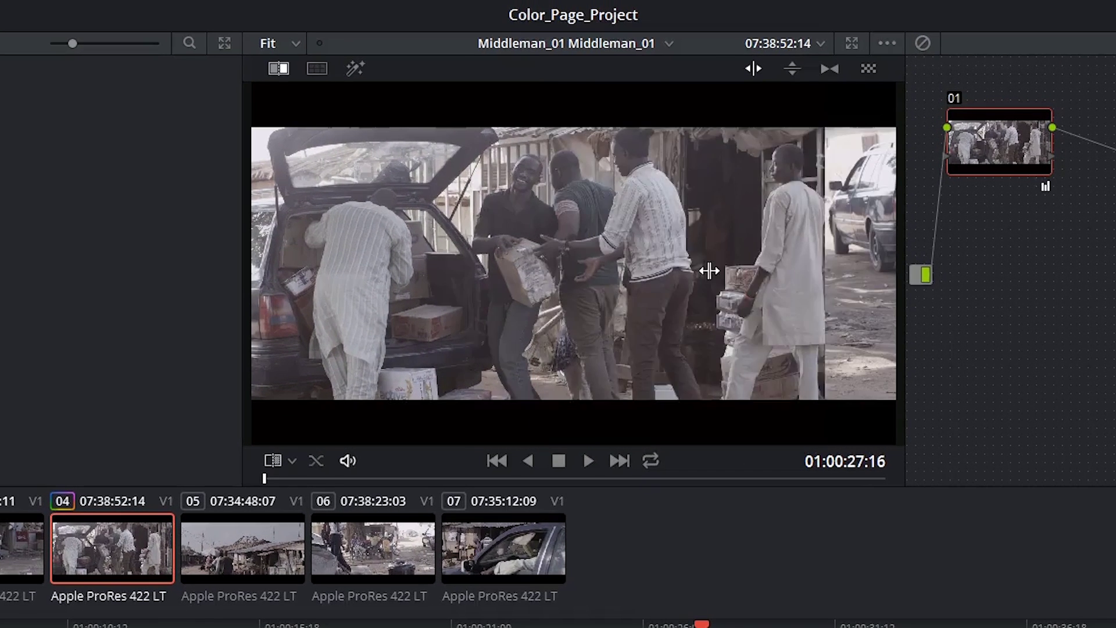
Compare the adjusted grade with the reference, then toggle Bypass all grades off and on.
left_click_drag(711, 270, 299, 249)
left_click(924, 44)
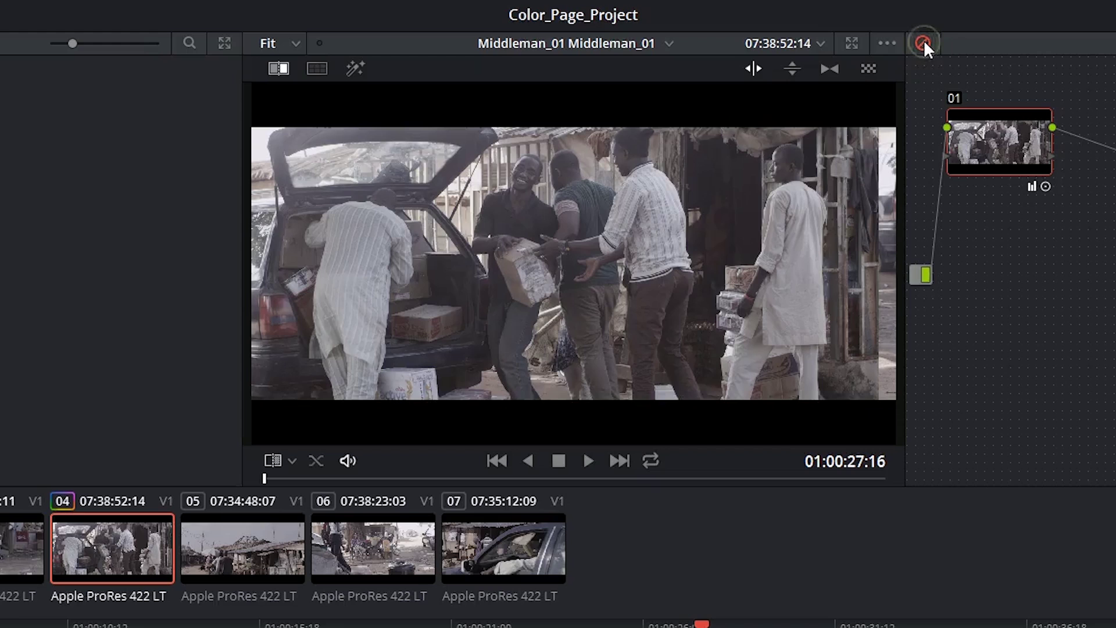
left_click(923, 42)
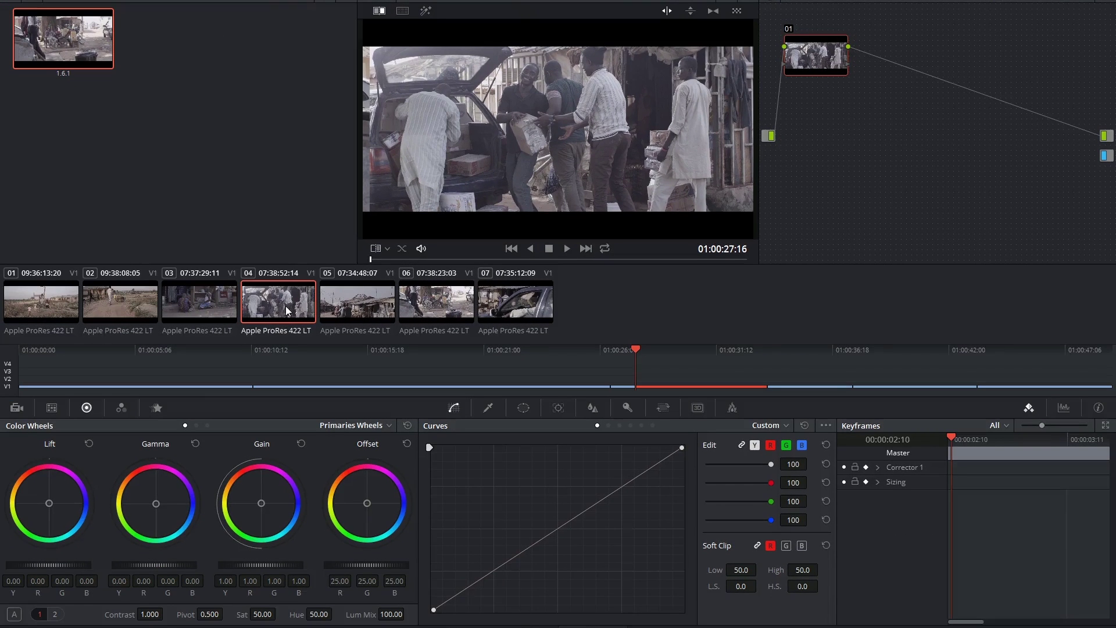
Delete still 1.6.1, leaving the gallery empty.
key("Delete")
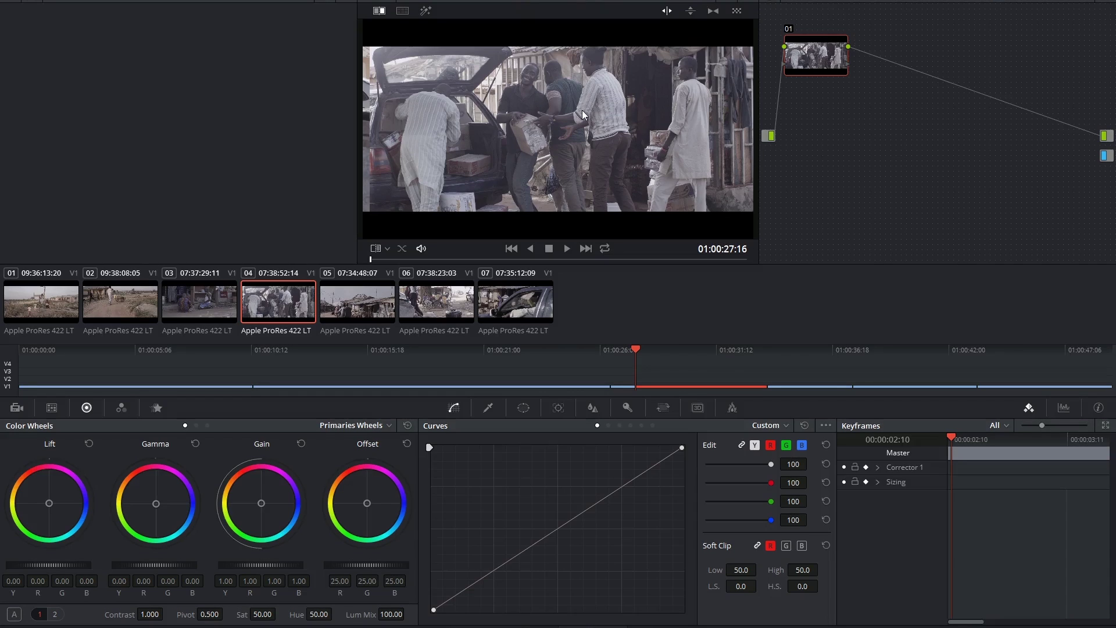
Switch the reference to timeline clips and wipe clip 04 against clip 06.
right_click(558, 81)
mouse_move(635, 139)
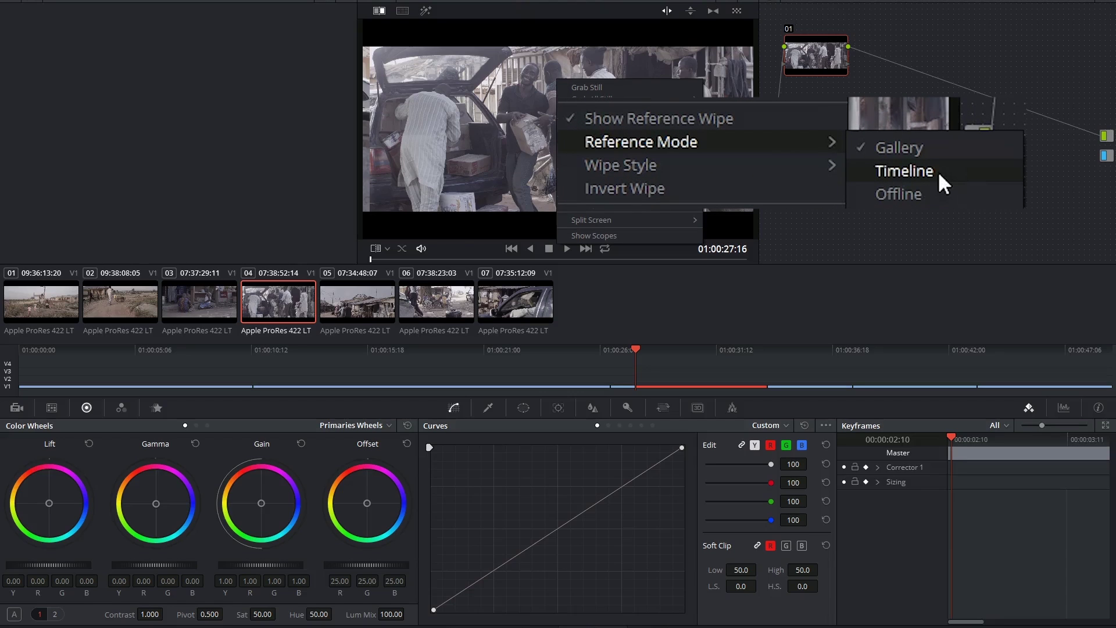
left_click(895, 169)
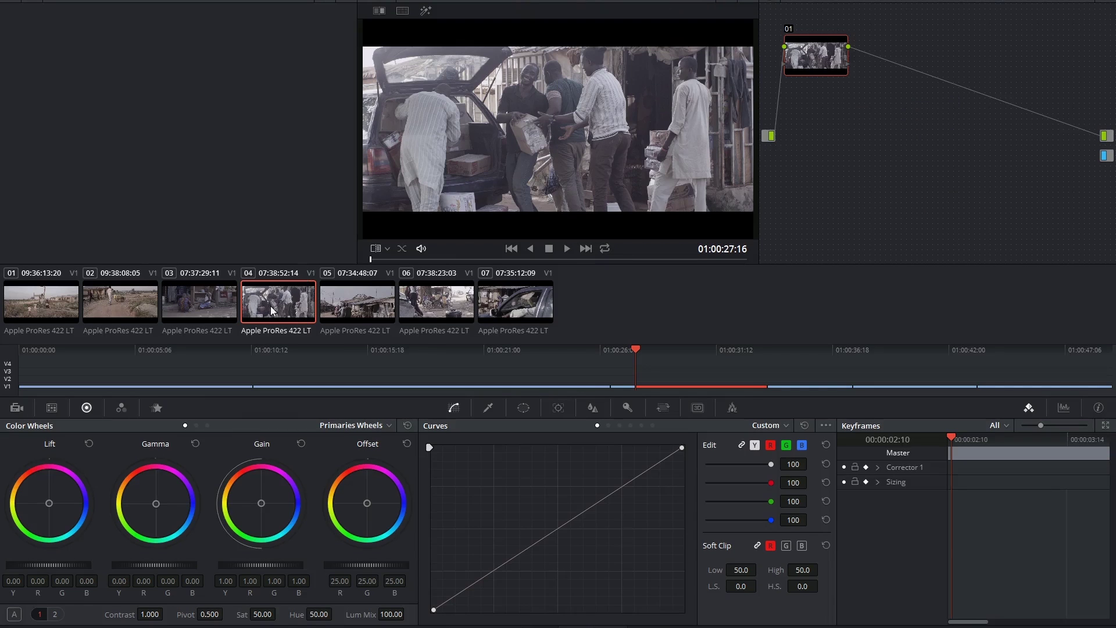
right_click(436, 302)
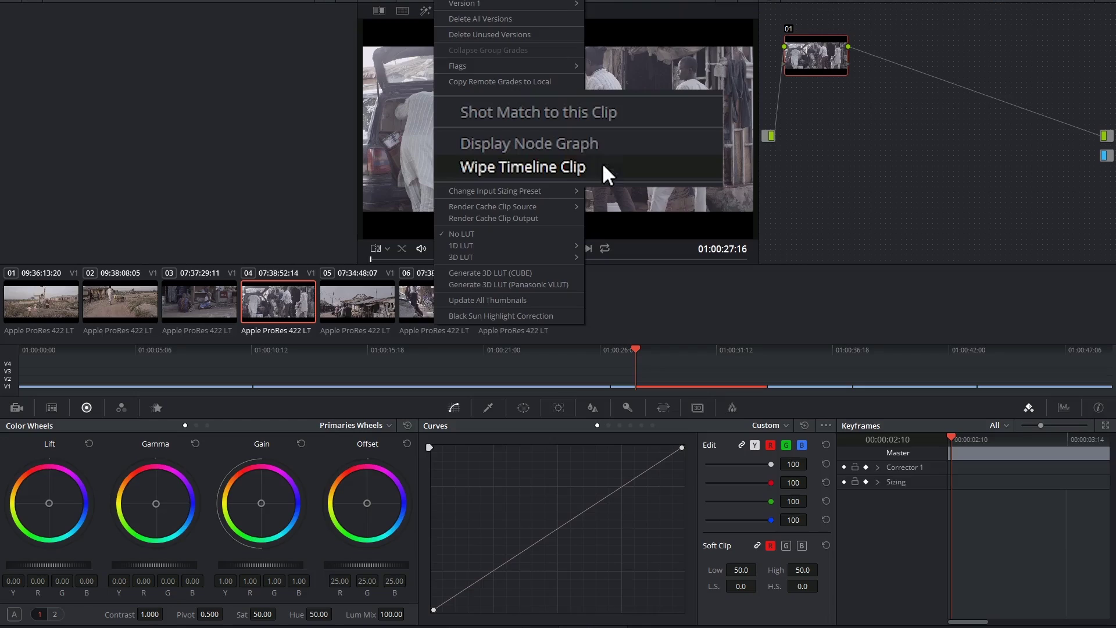
left_click(602, 166)
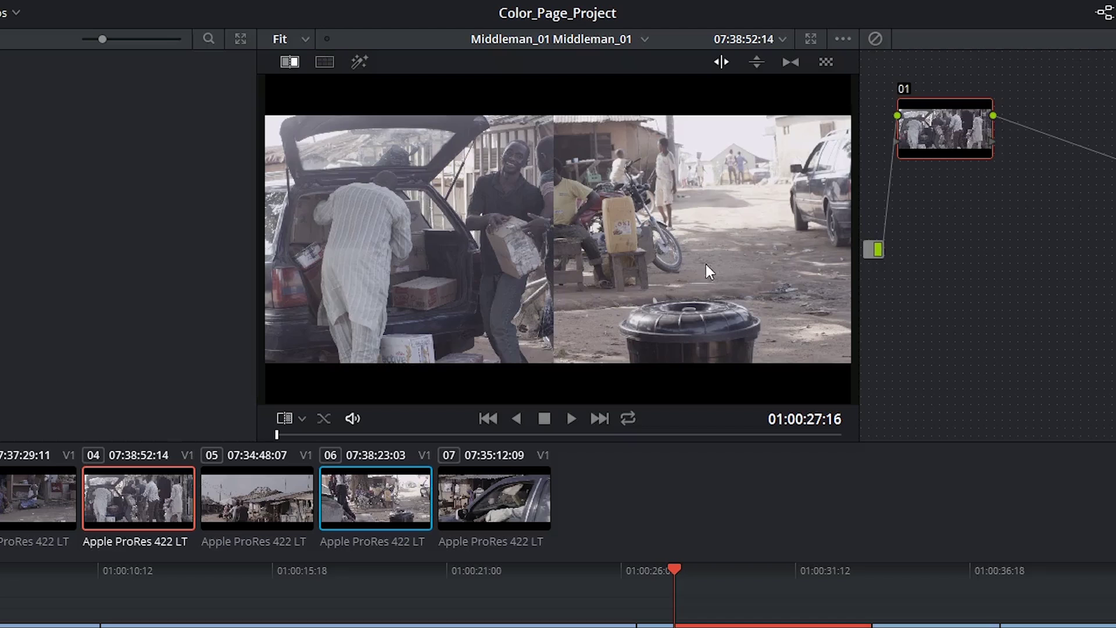
left_click_drag(561, 288, 469, 250)
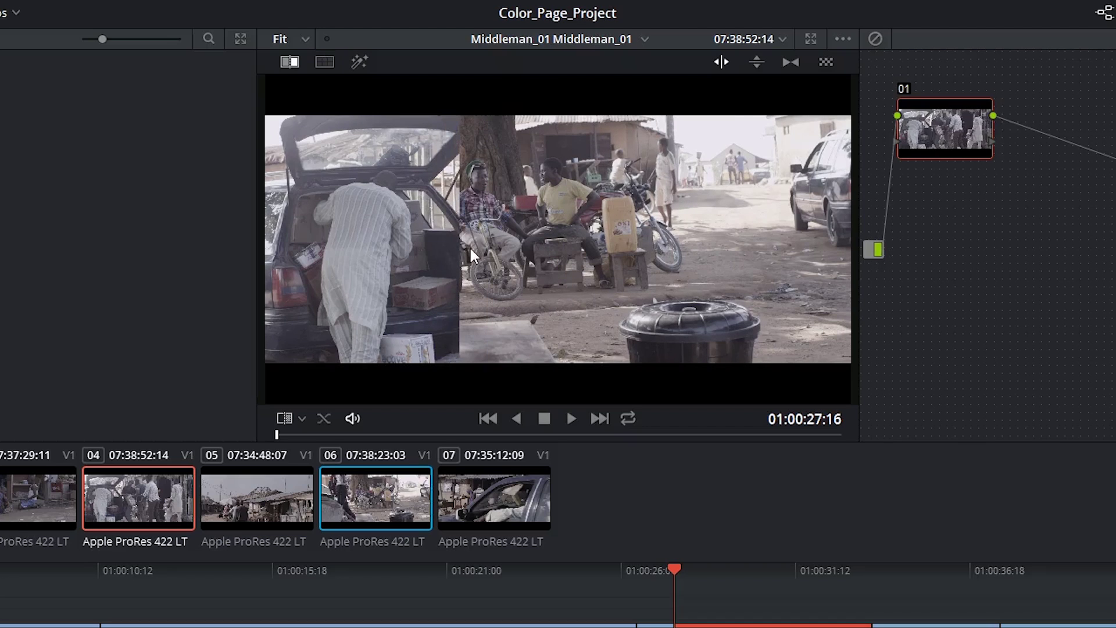
Make clip 07 the wipe reference and reposition the split line.
right_click(505, 486)
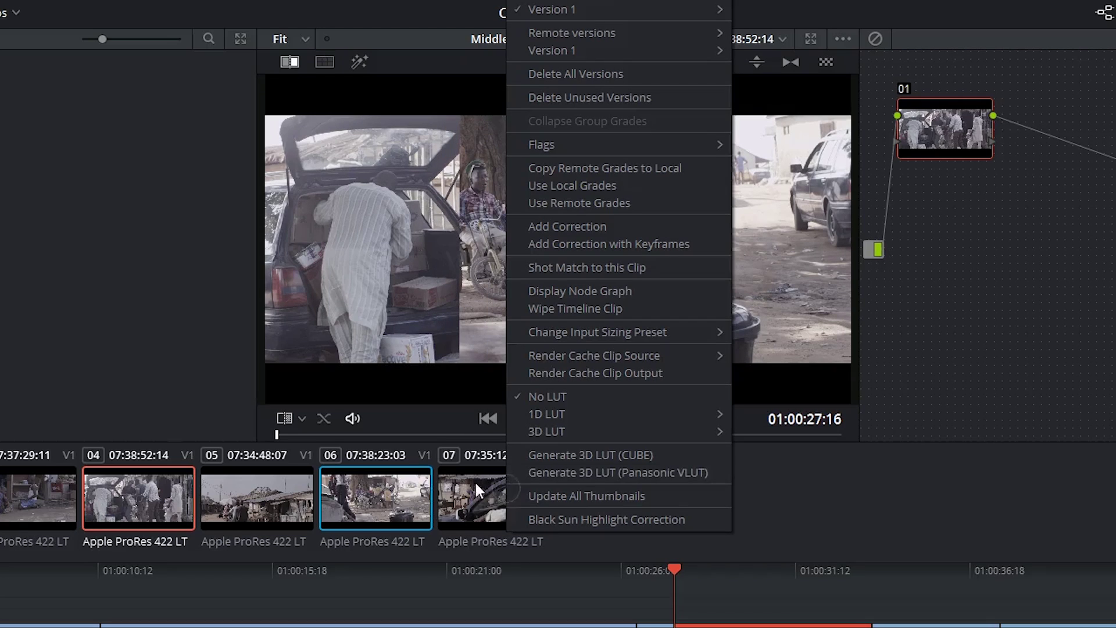
left_click(570, 307)
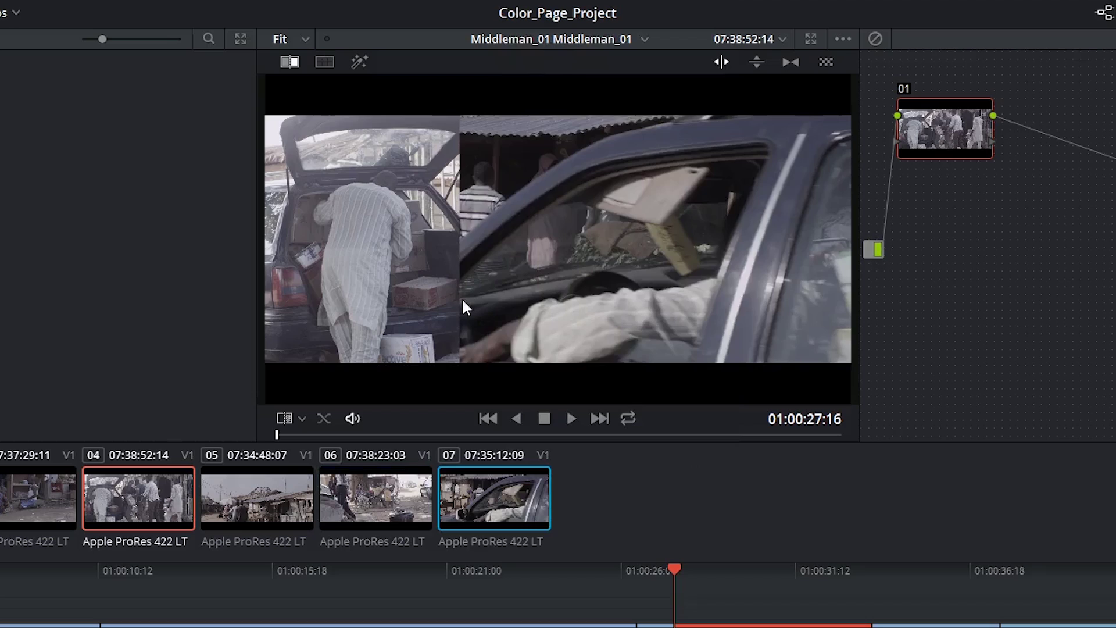
left_click_drag(462, 298, 490, 274)
Turn off Show Reference Wipe so clip 04 fills the viewer without clip 07.
right_click(512, 277)
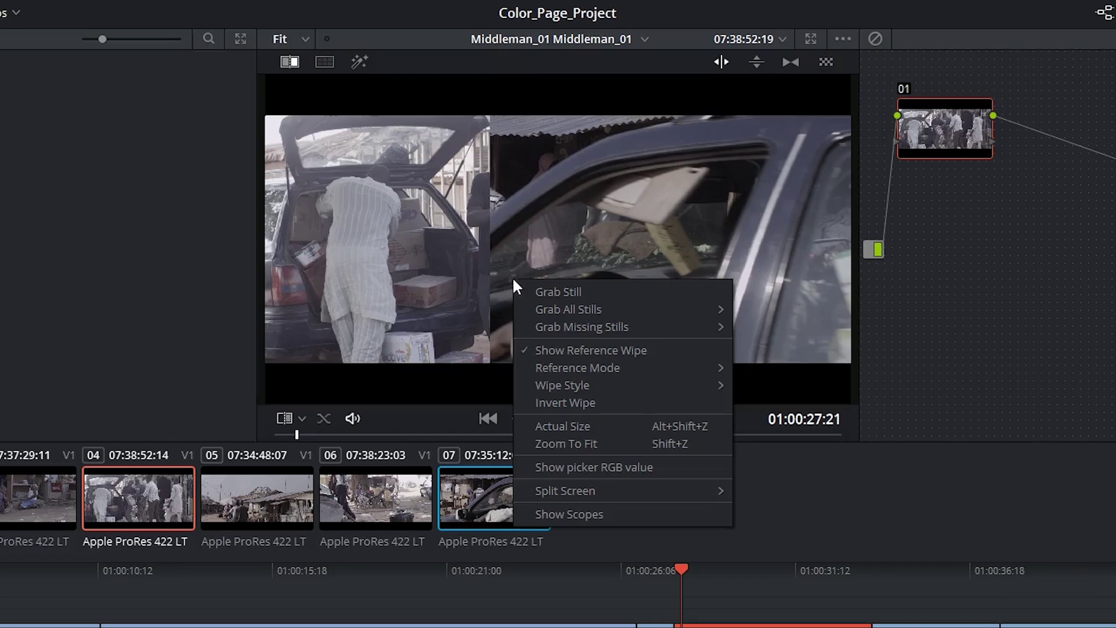
left_click(562, 352)
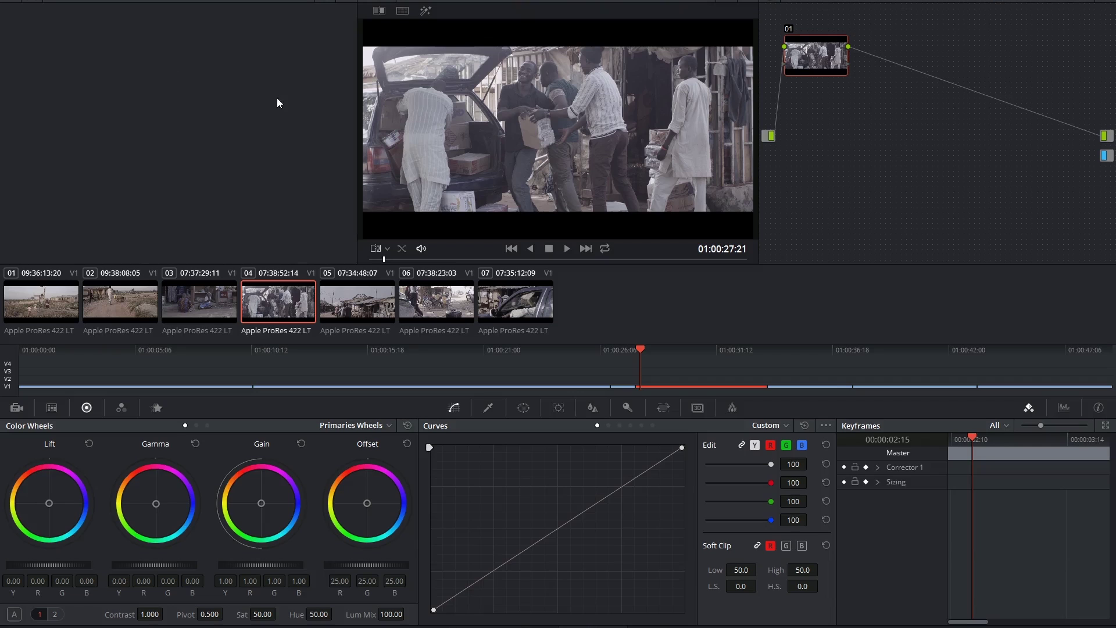
Add luma curve points and grab gallery stills of the resulting looks.
left_click(581, 528)
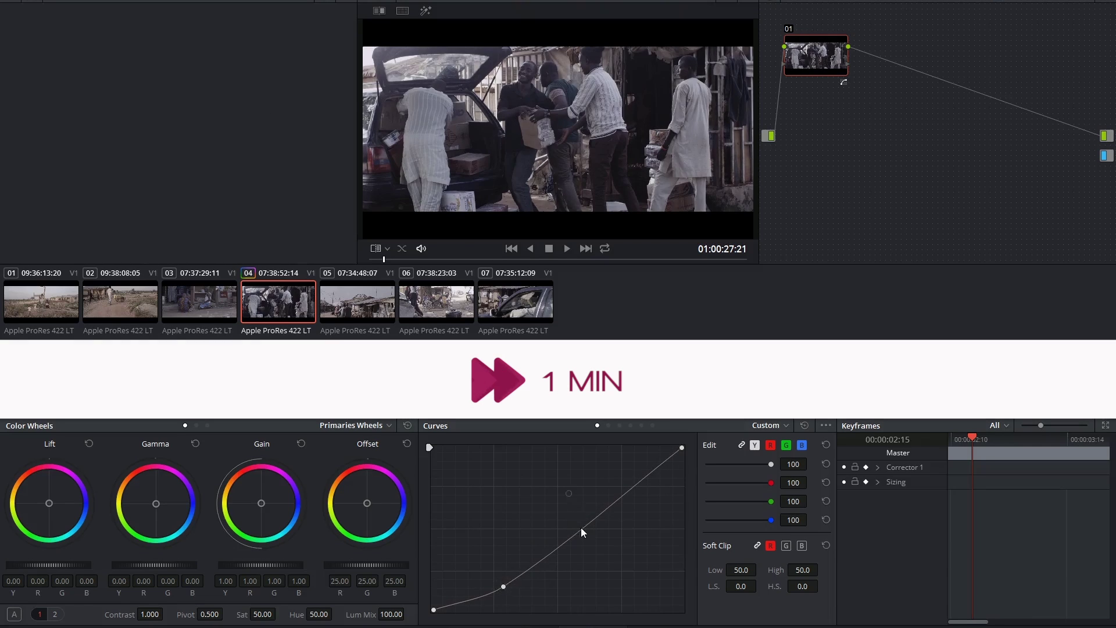
left_click(496, 590)
key("ctrl+alt+g")
right_click(476, 147)
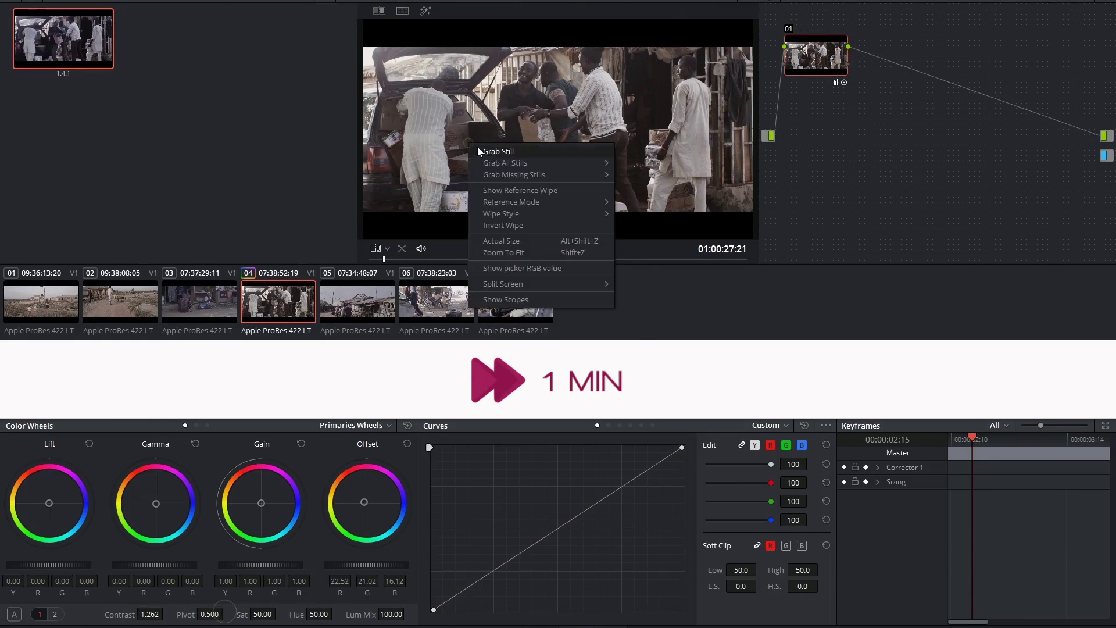
left_click(499, 152)
right_click(506, 110)
left_click(523, 115)
Bend the red curve toward a cyan cast and save it as still 1.4.4.
left_click_drag(286, 563, 296, 519)
left_click(771, 445)
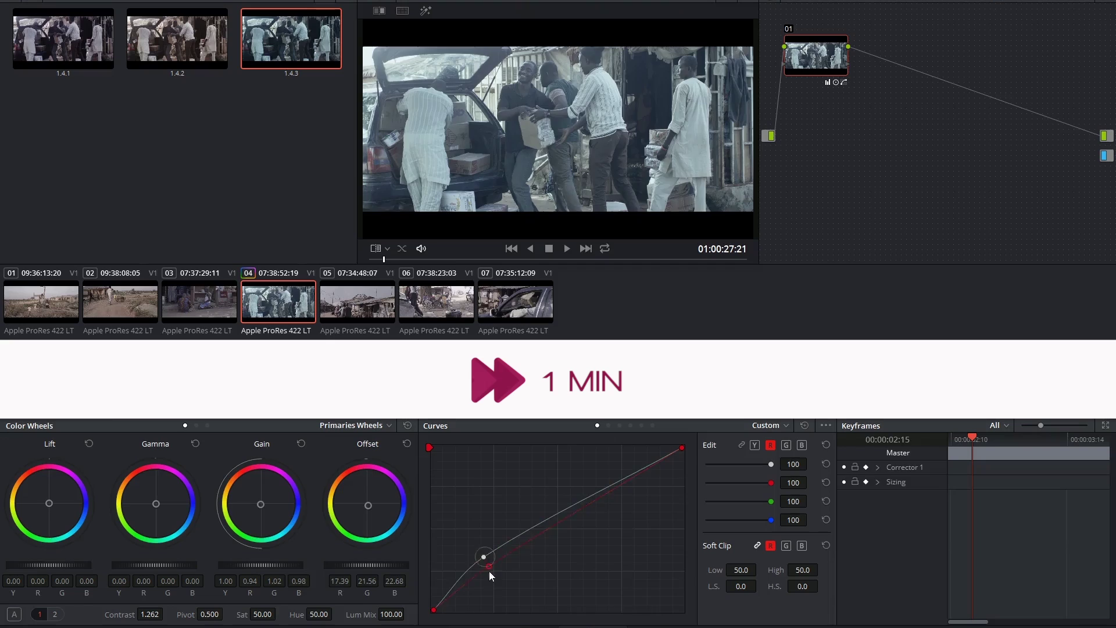
left_click_drag(582, 523, 612, 513)
left_click(463, 570)
key("ctrl+alt+g")
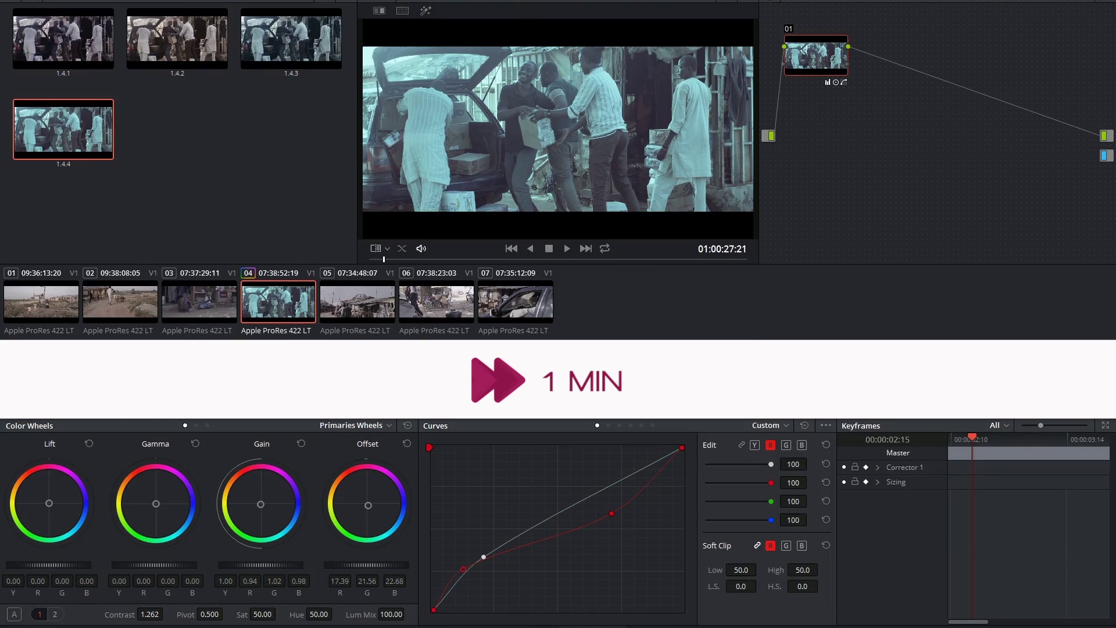
Reset the red curve and pull a blue curve point below the diagonal.
left_click(826, 445)
left_click(802, 444)
left_click_drag(510, 560, 510, 578)
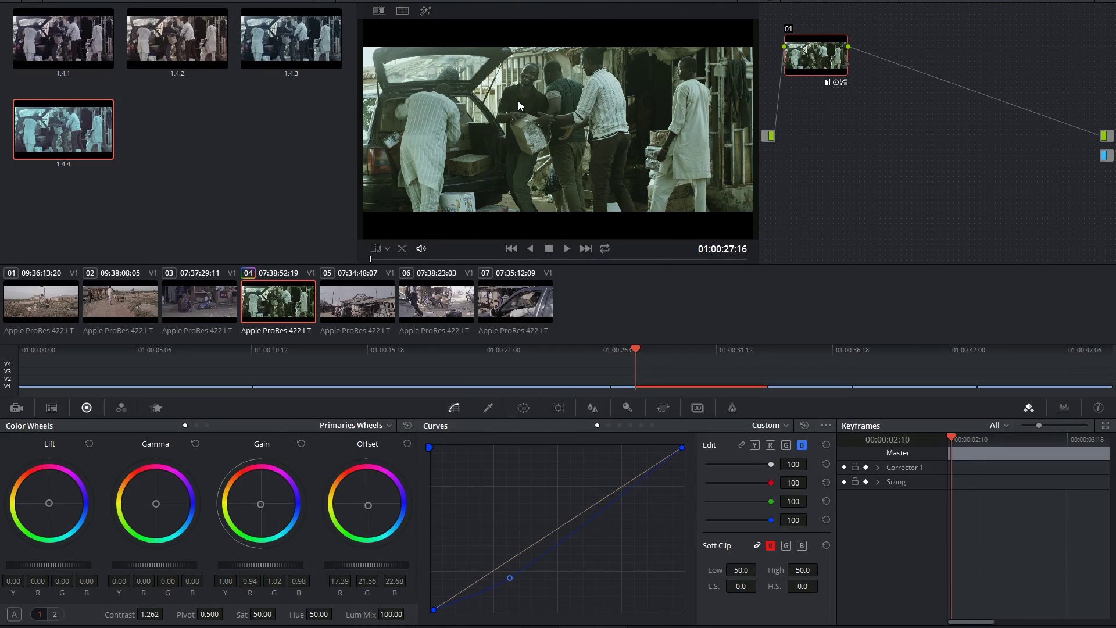
Switch the viewer's split screen on in Selected Clips mode.
right_click(518, 103)
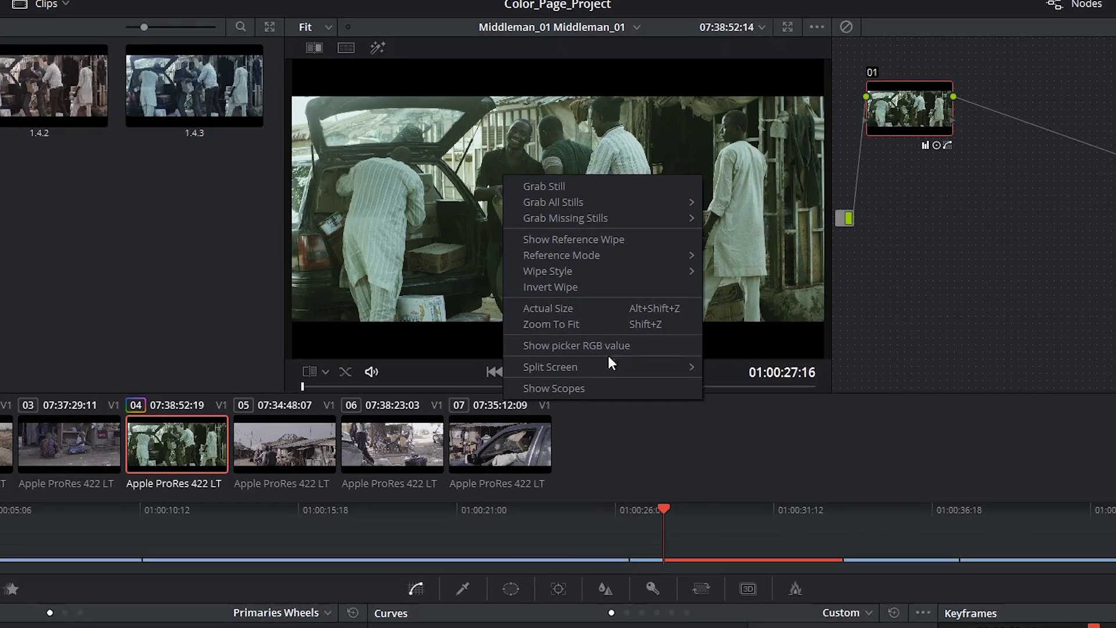
mouse_move(578, 365)
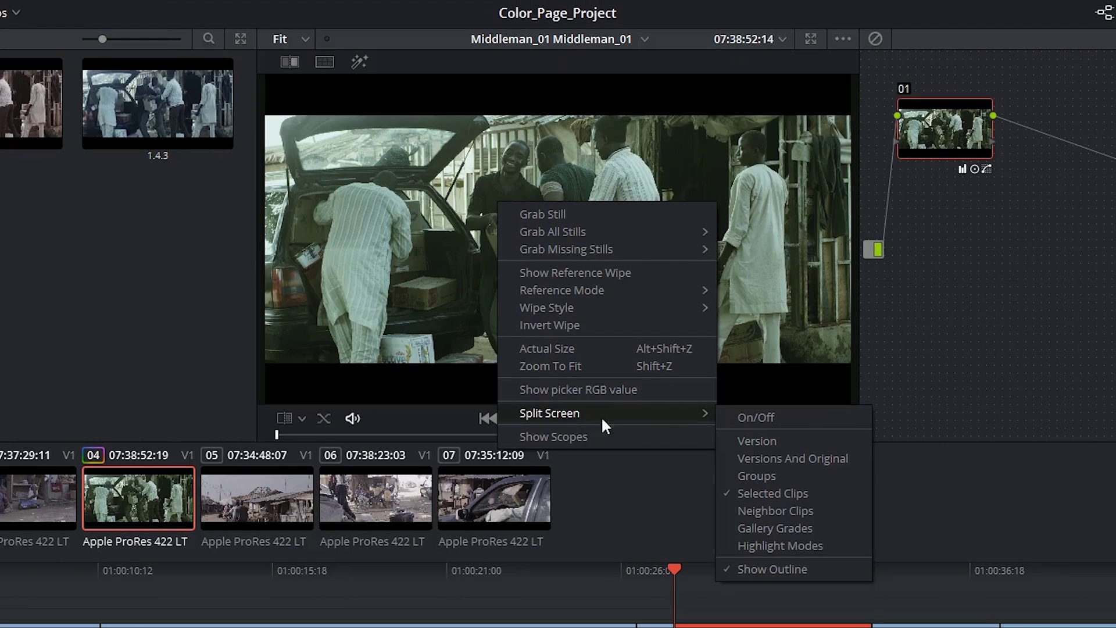
left_click(801, 416)
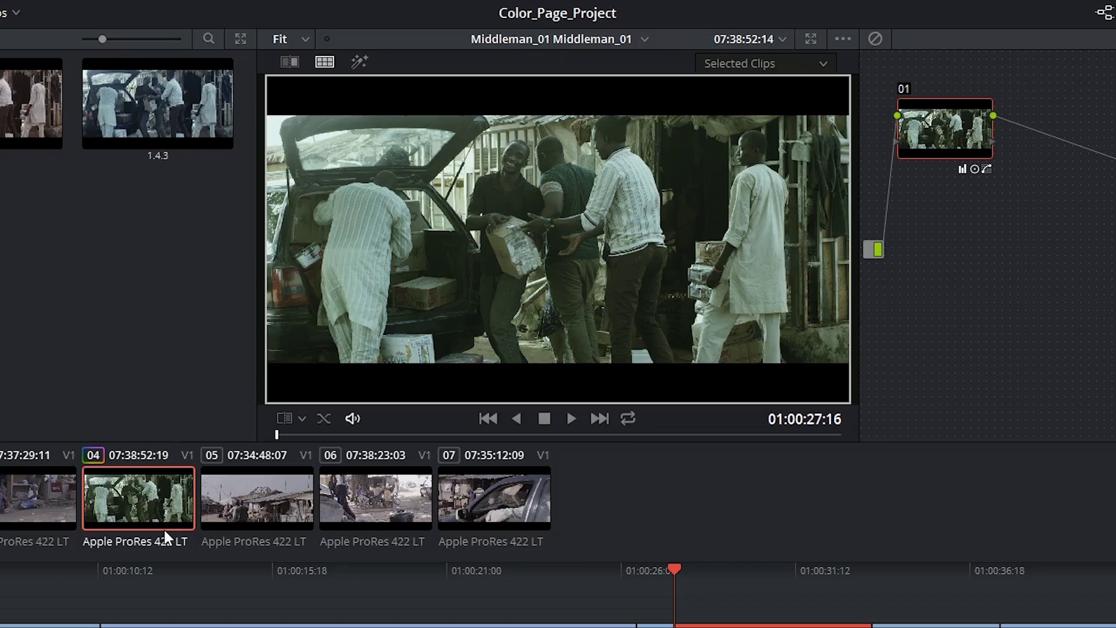
Shift-select clips 04 through 07 so all four appear in the split-screen grid.
key("shift")
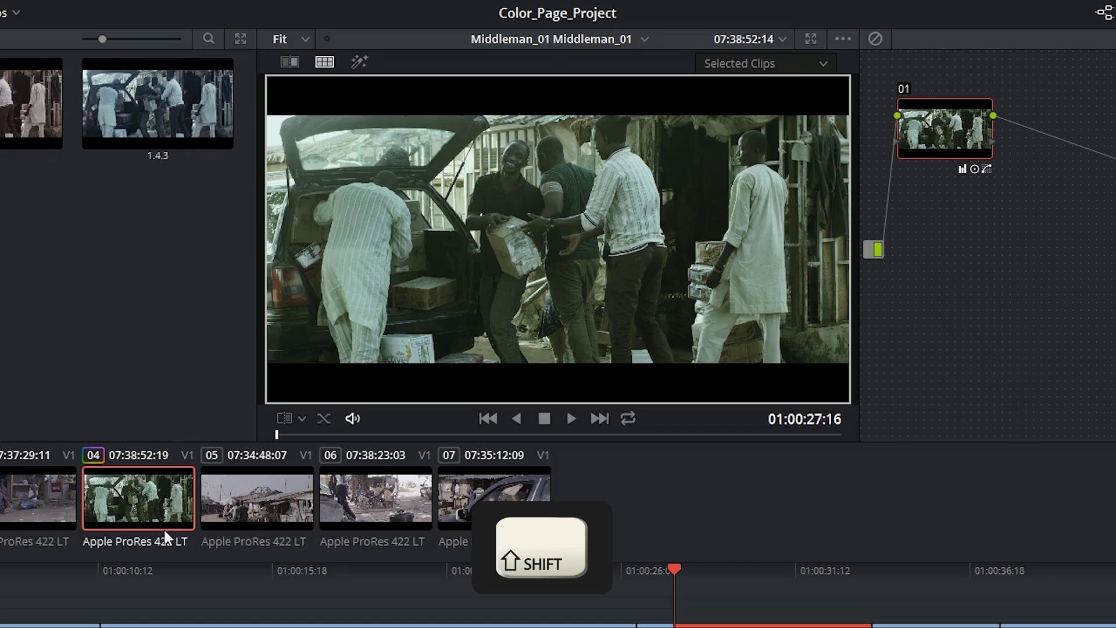
left_click(476, 493, "shift")
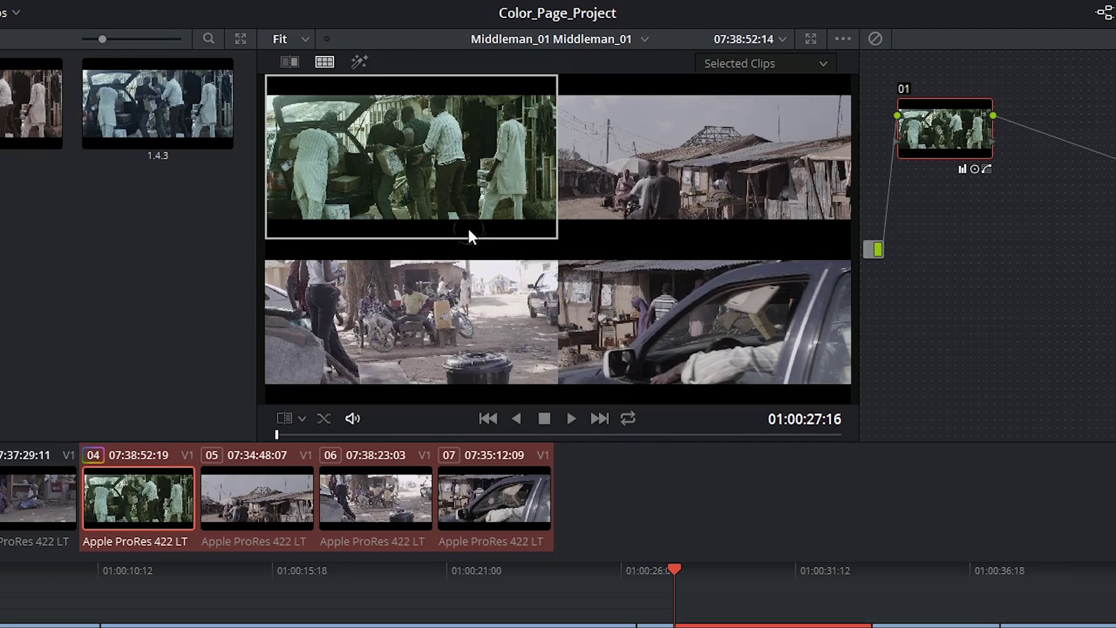
Set split screen to Neighbor Clips, showing clip 04 with its adjacent timeline clips.
right_click(470, 236)
mouse_move(655, 441)
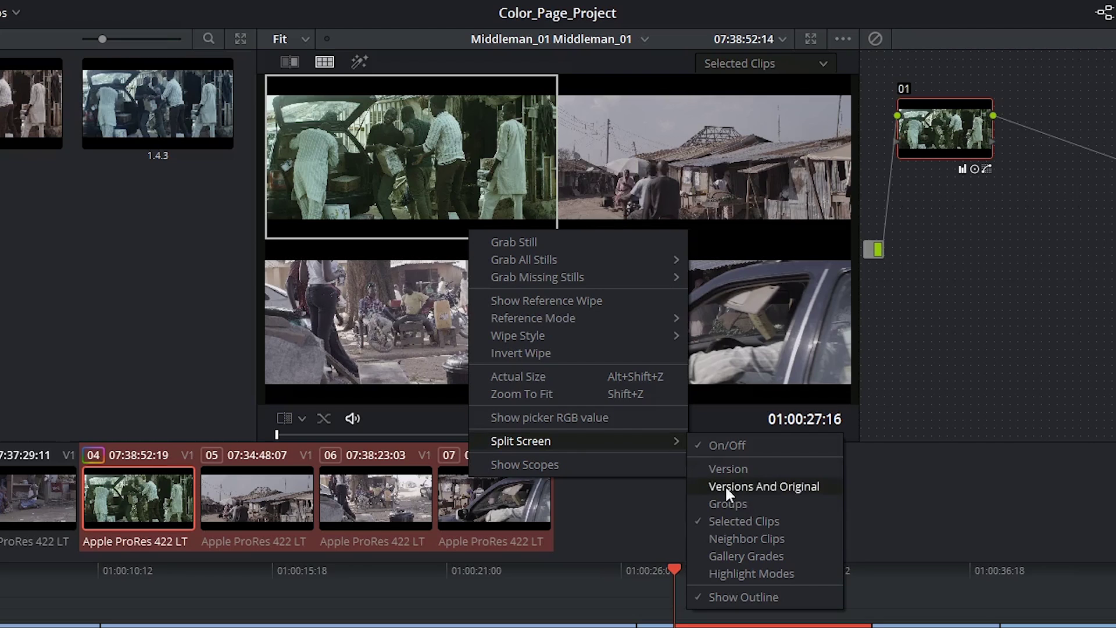
left_click(729, 540)
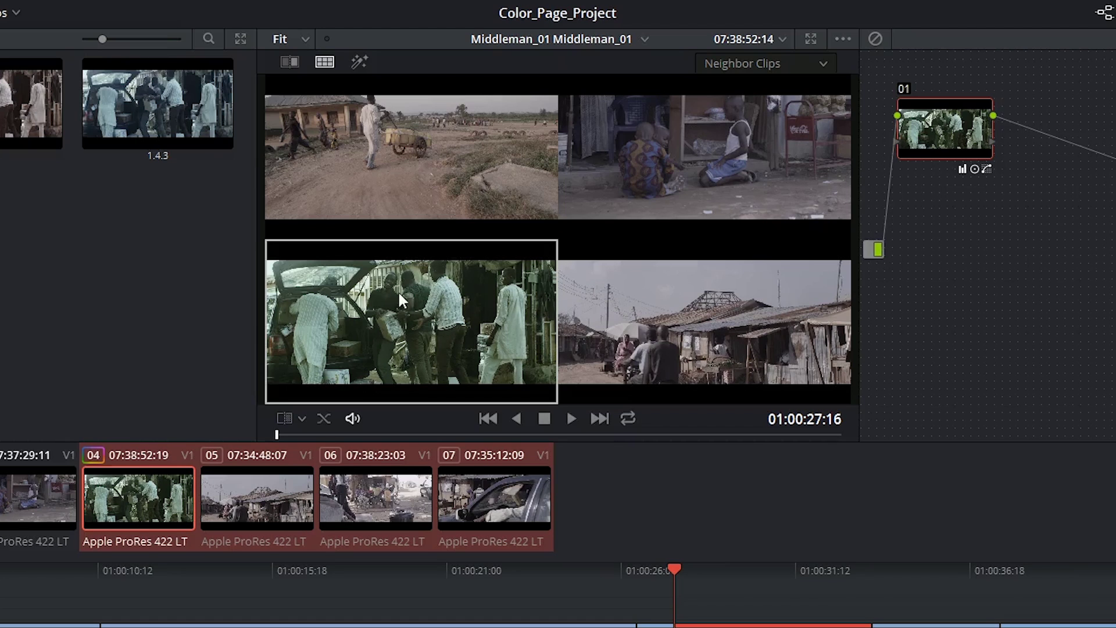
right_click(477, 247)
mouse_move(616, 457)
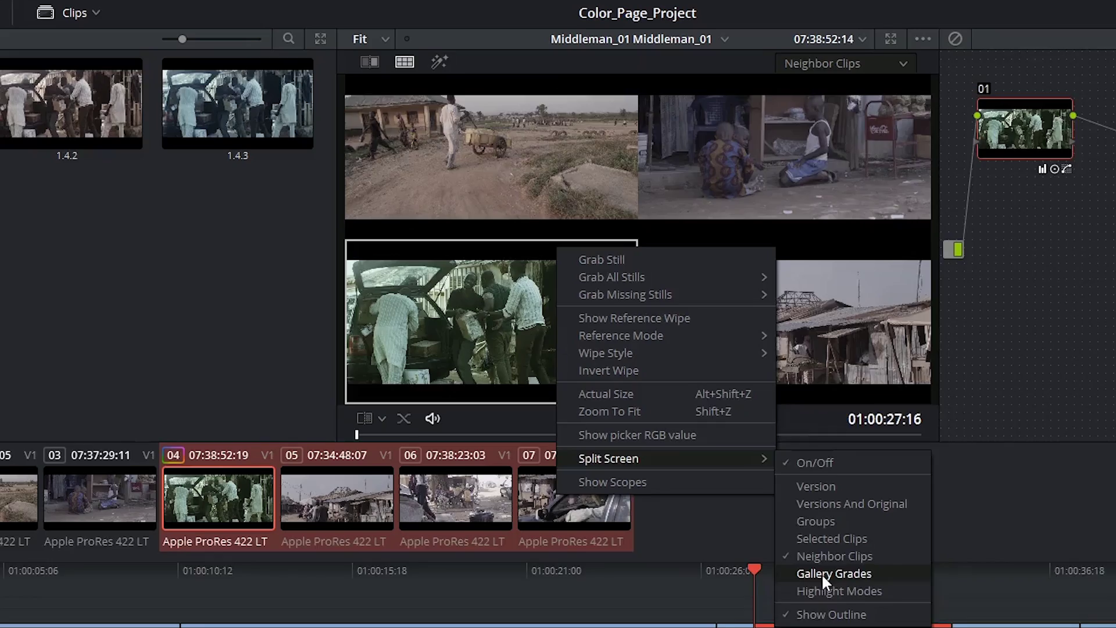
Switch split-screen to Gallery Grades and select stills 1.4.1 through 1.4.3 to compare with clip 04.
left_click(750, 573)
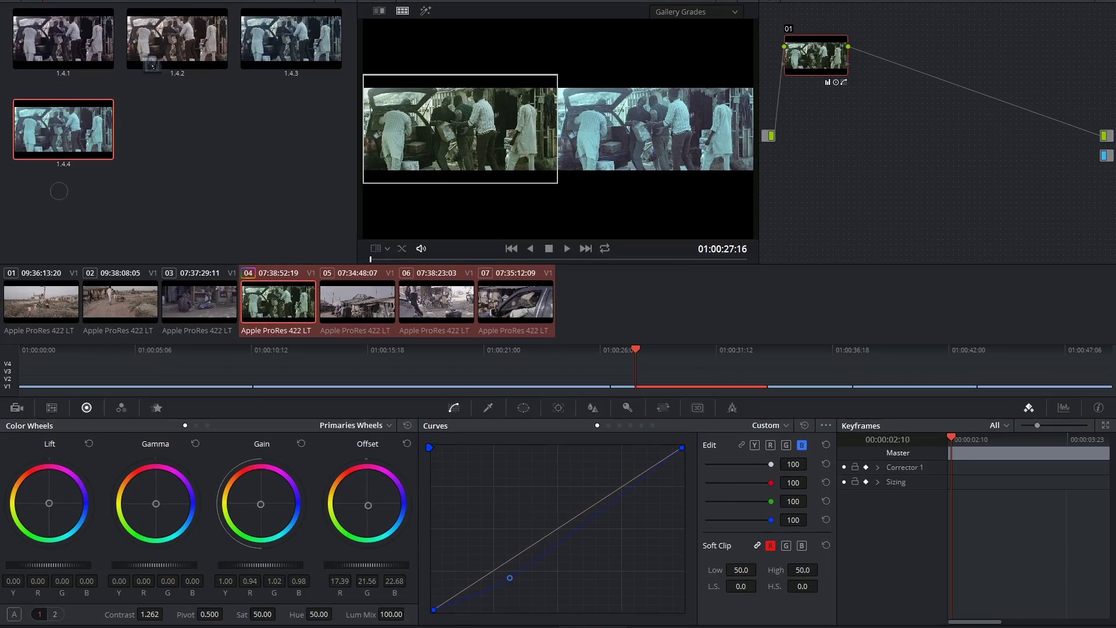
left_click(138, 173)
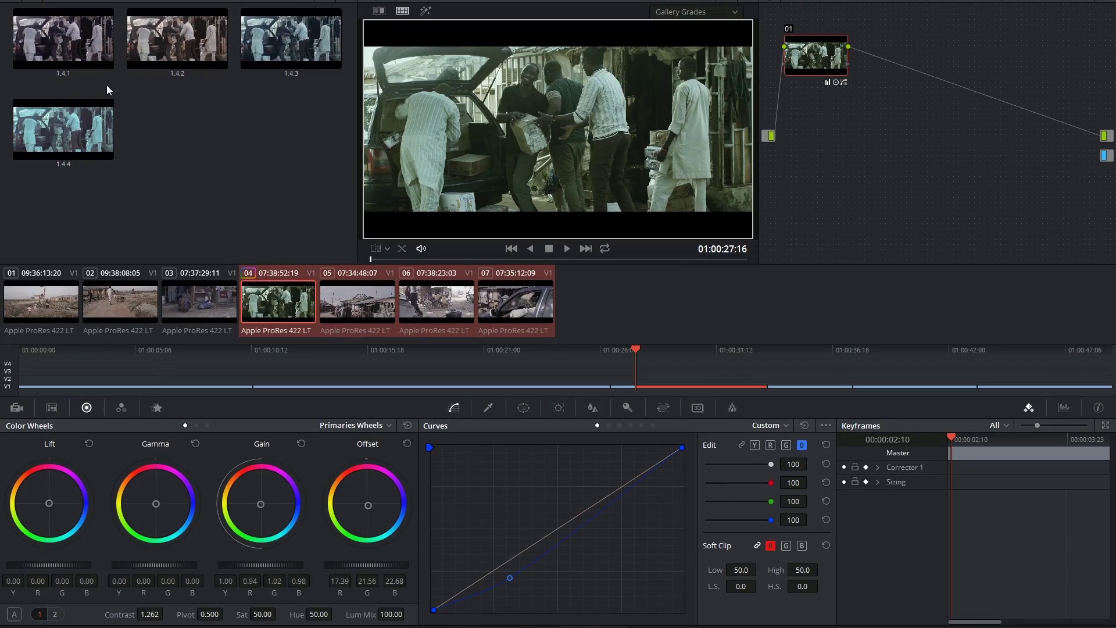
left_click(68, 26)
left_click(307, 41, "shift")
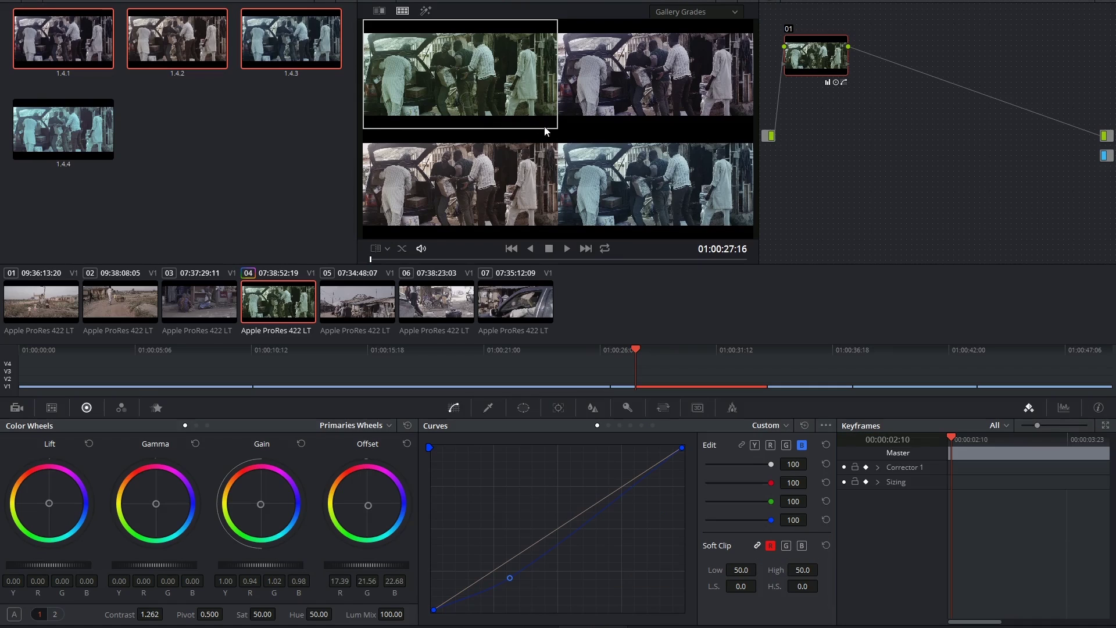
Disable Split Screen from the viewer's context menu so clip 04 fills the viewer alone.
right_click(531, 114)
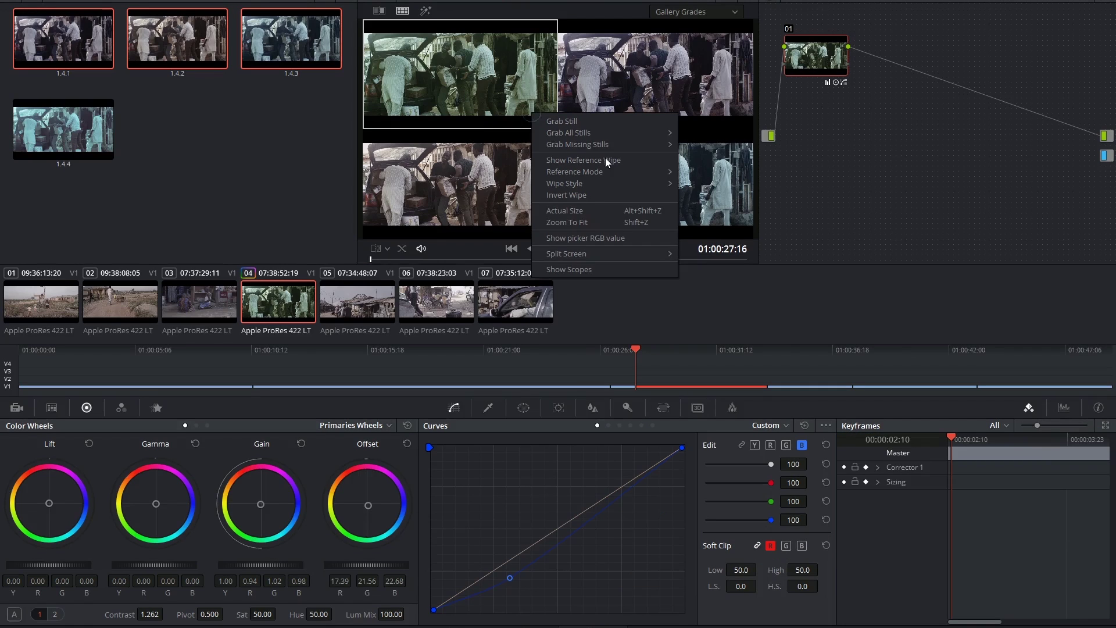
mouse_move(618, 251)
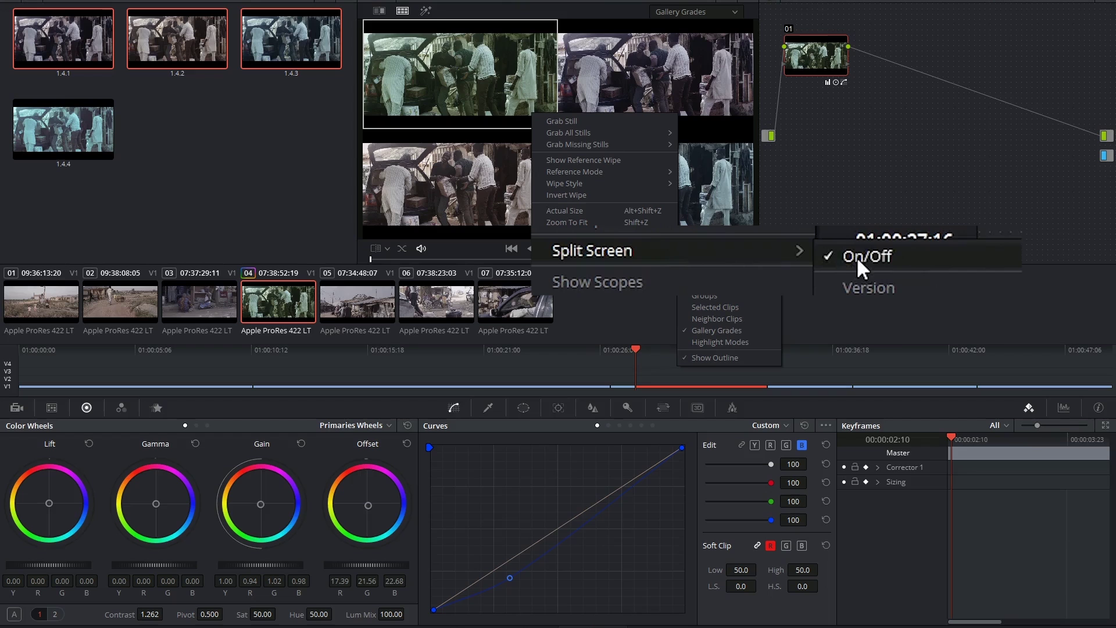
left_click(701, 258)
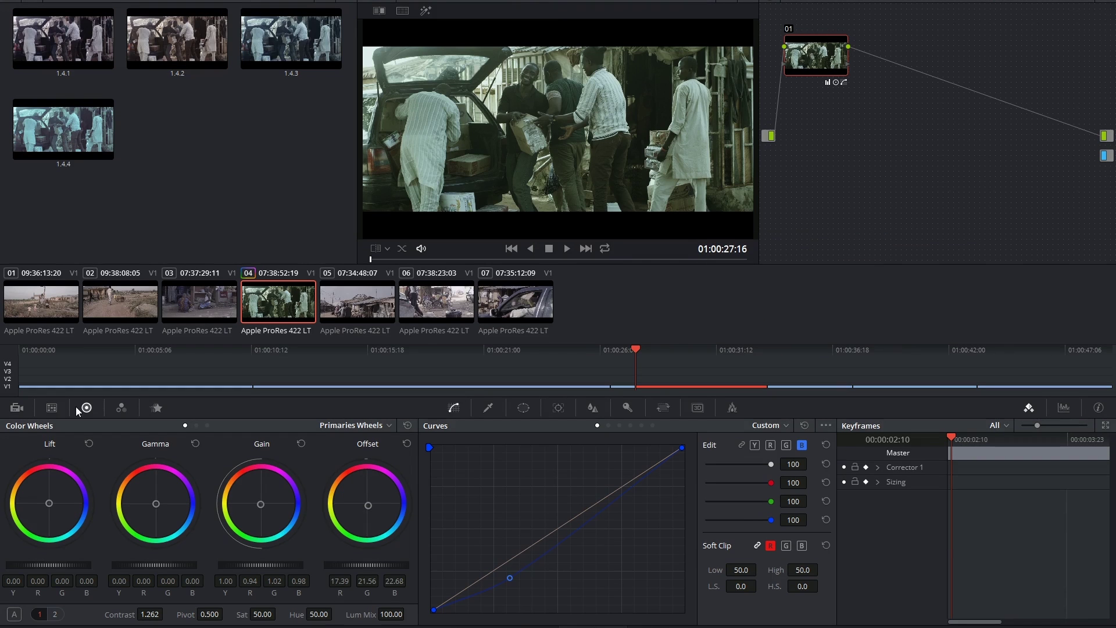